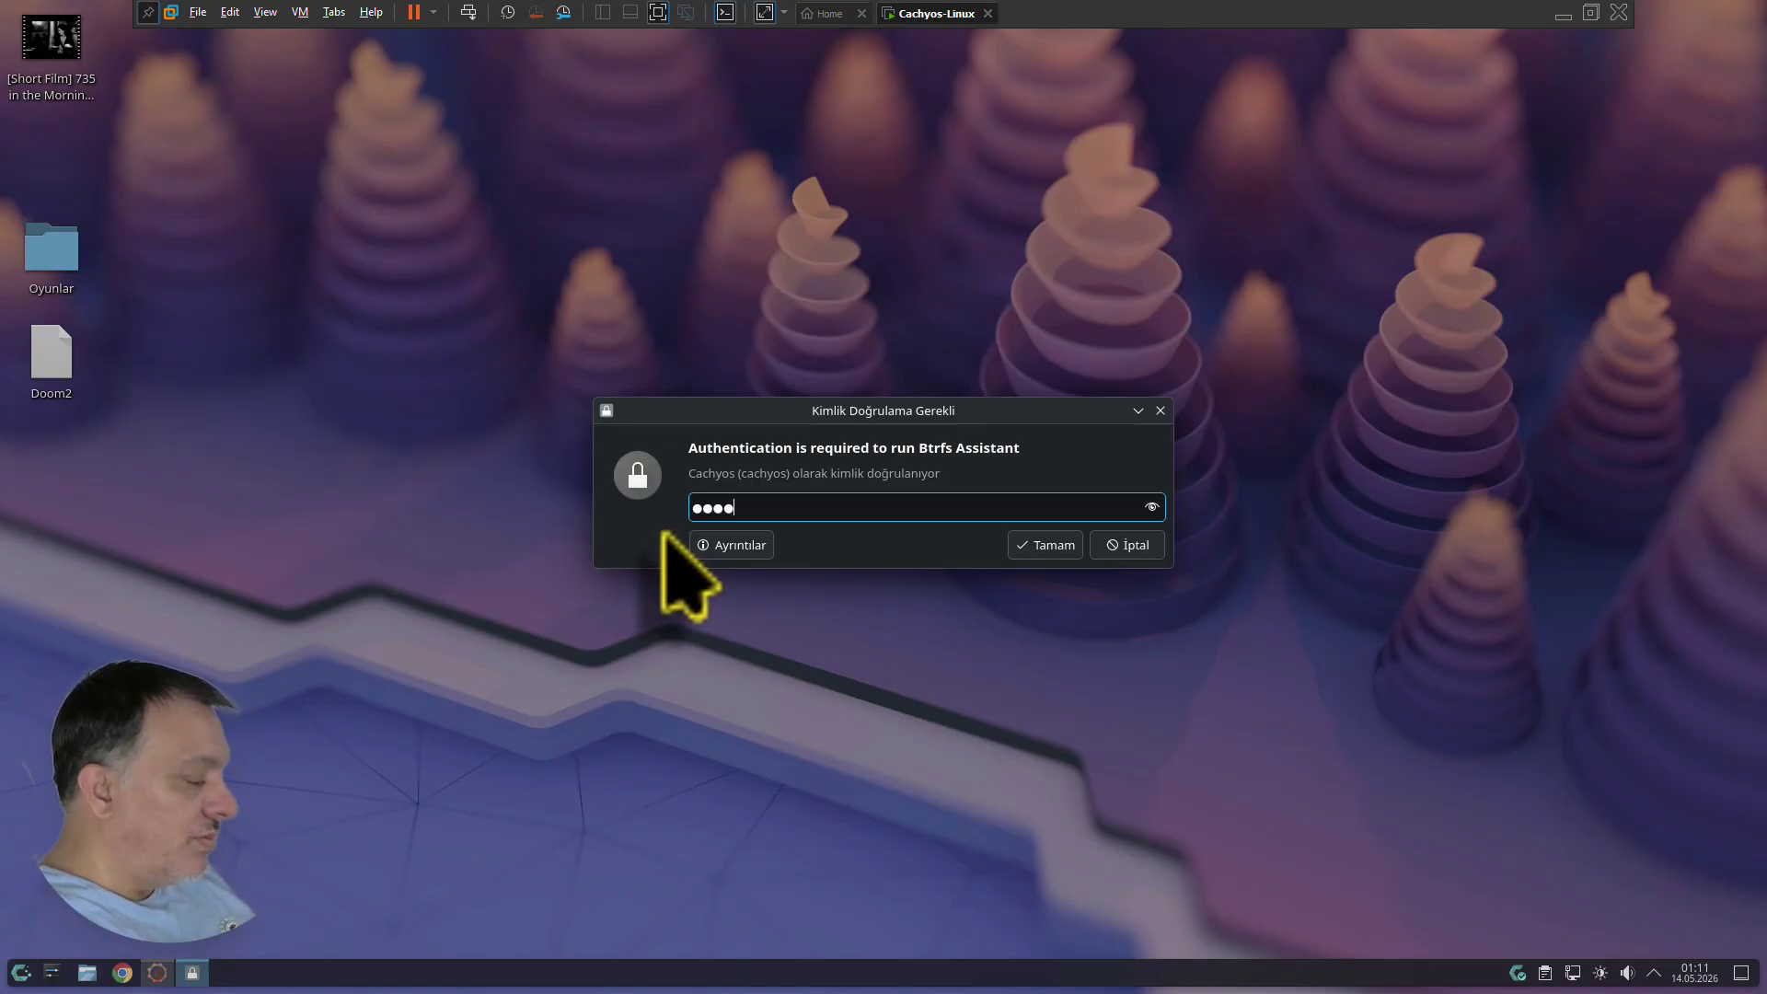
Submit the account password to start Btrfs Assistant and maximize its window.
key(Return)
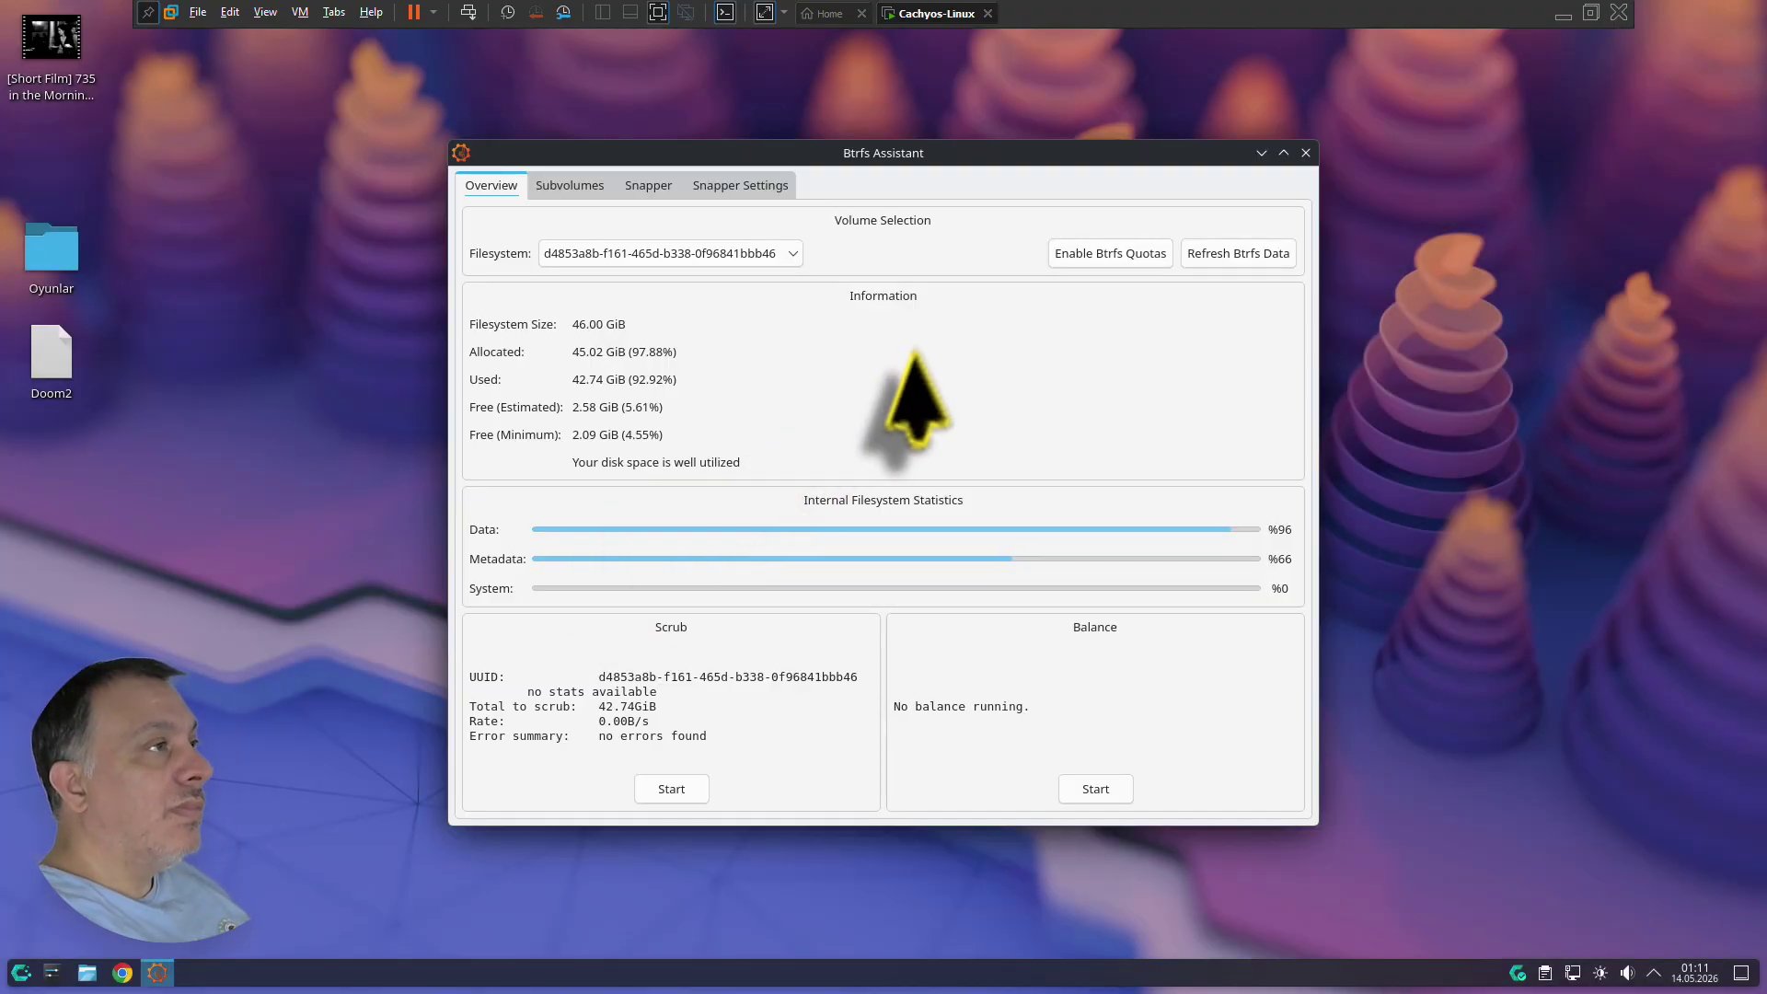
double_click(1012, 155)
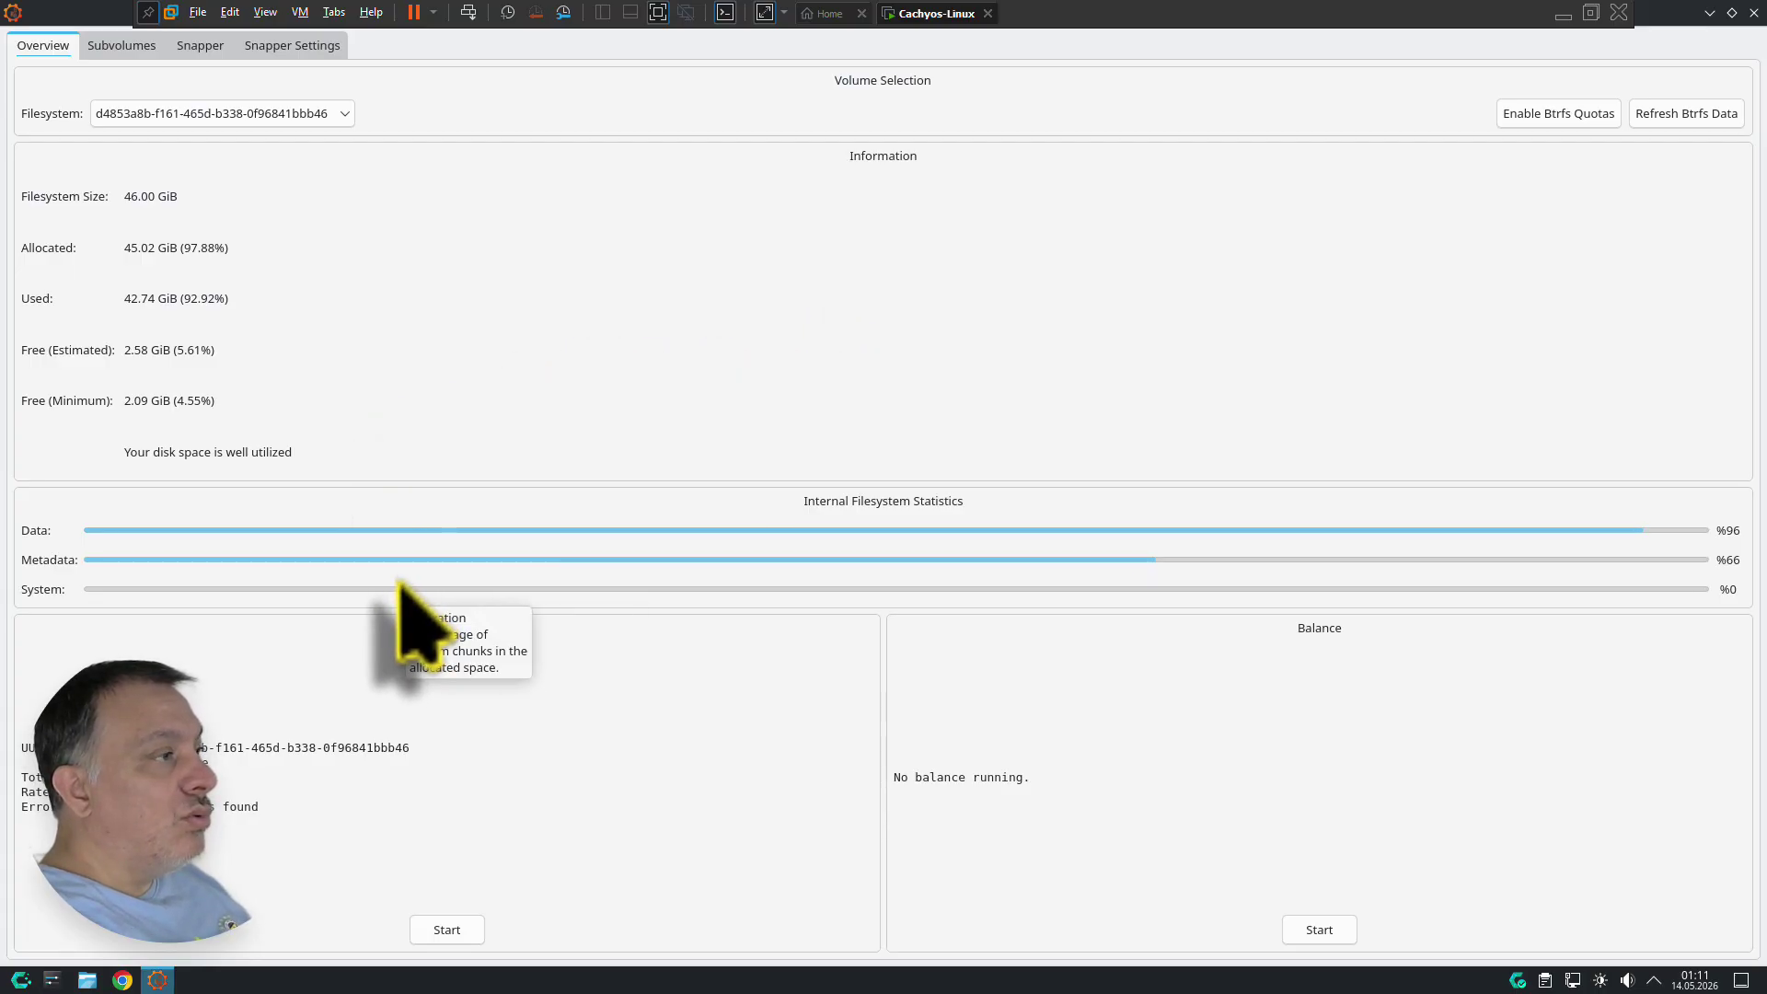
Look through the subvolume list, the Snapper snapshots and the Snapper settings of the root configuration.
click(124, 45)
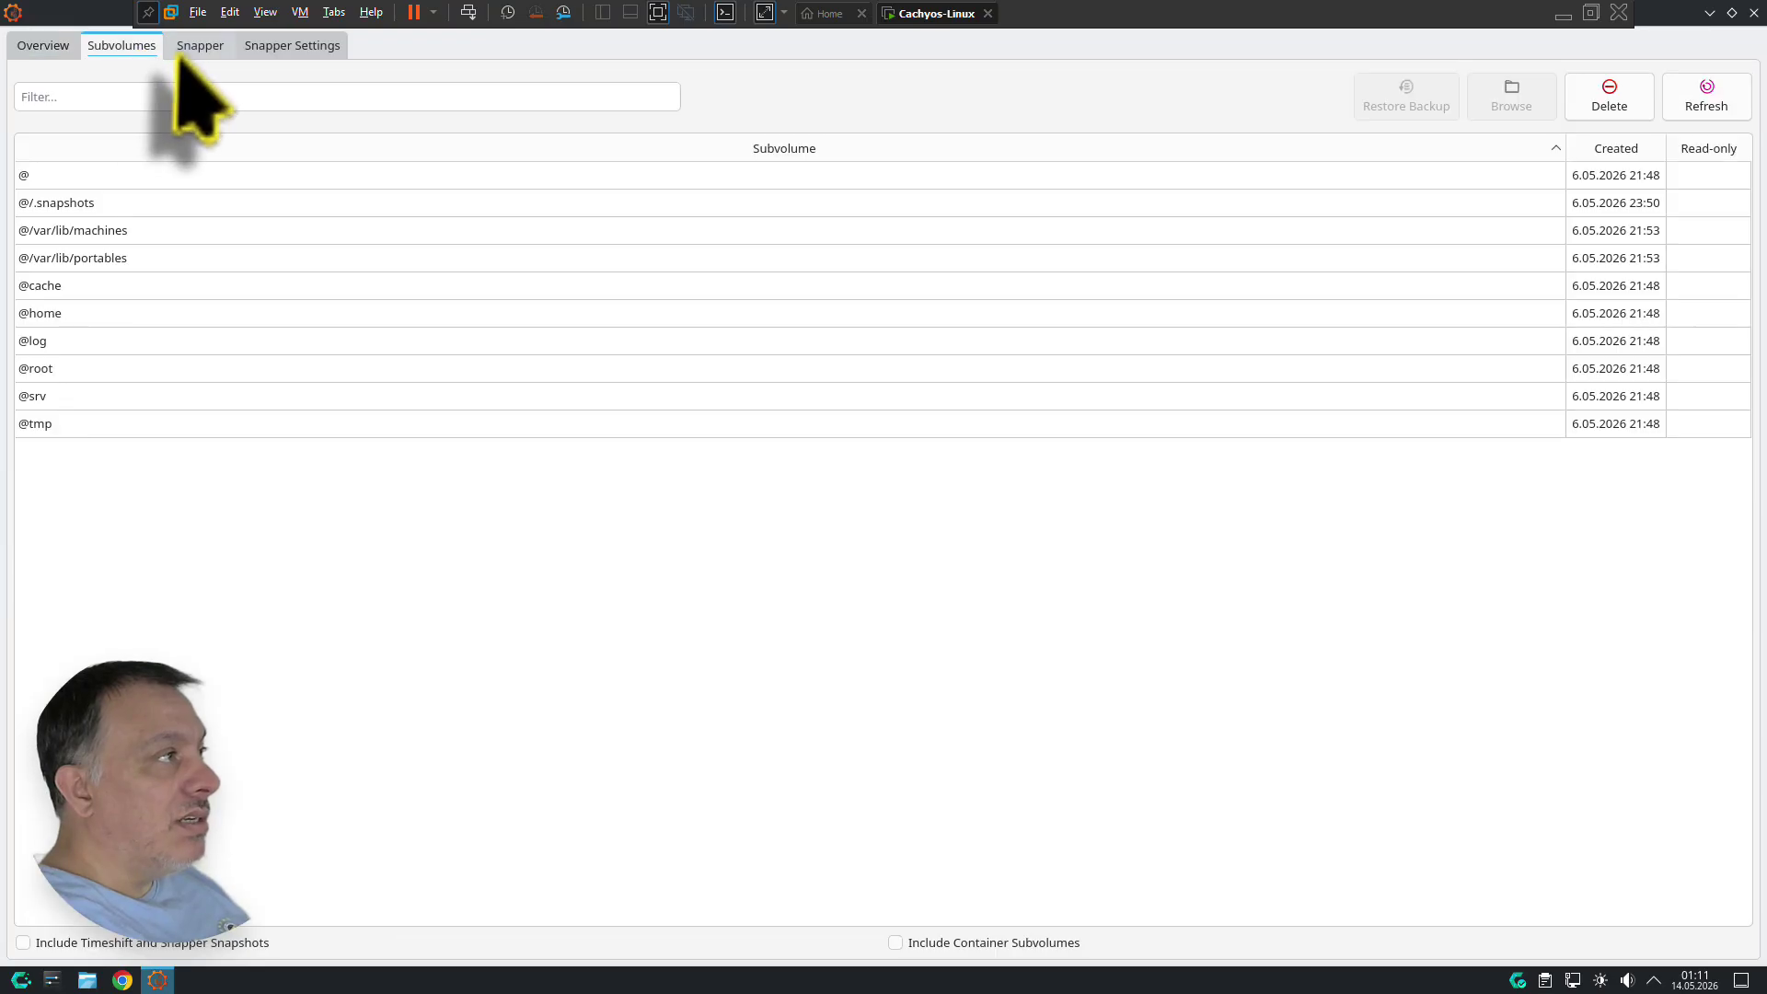
click(188, 47)
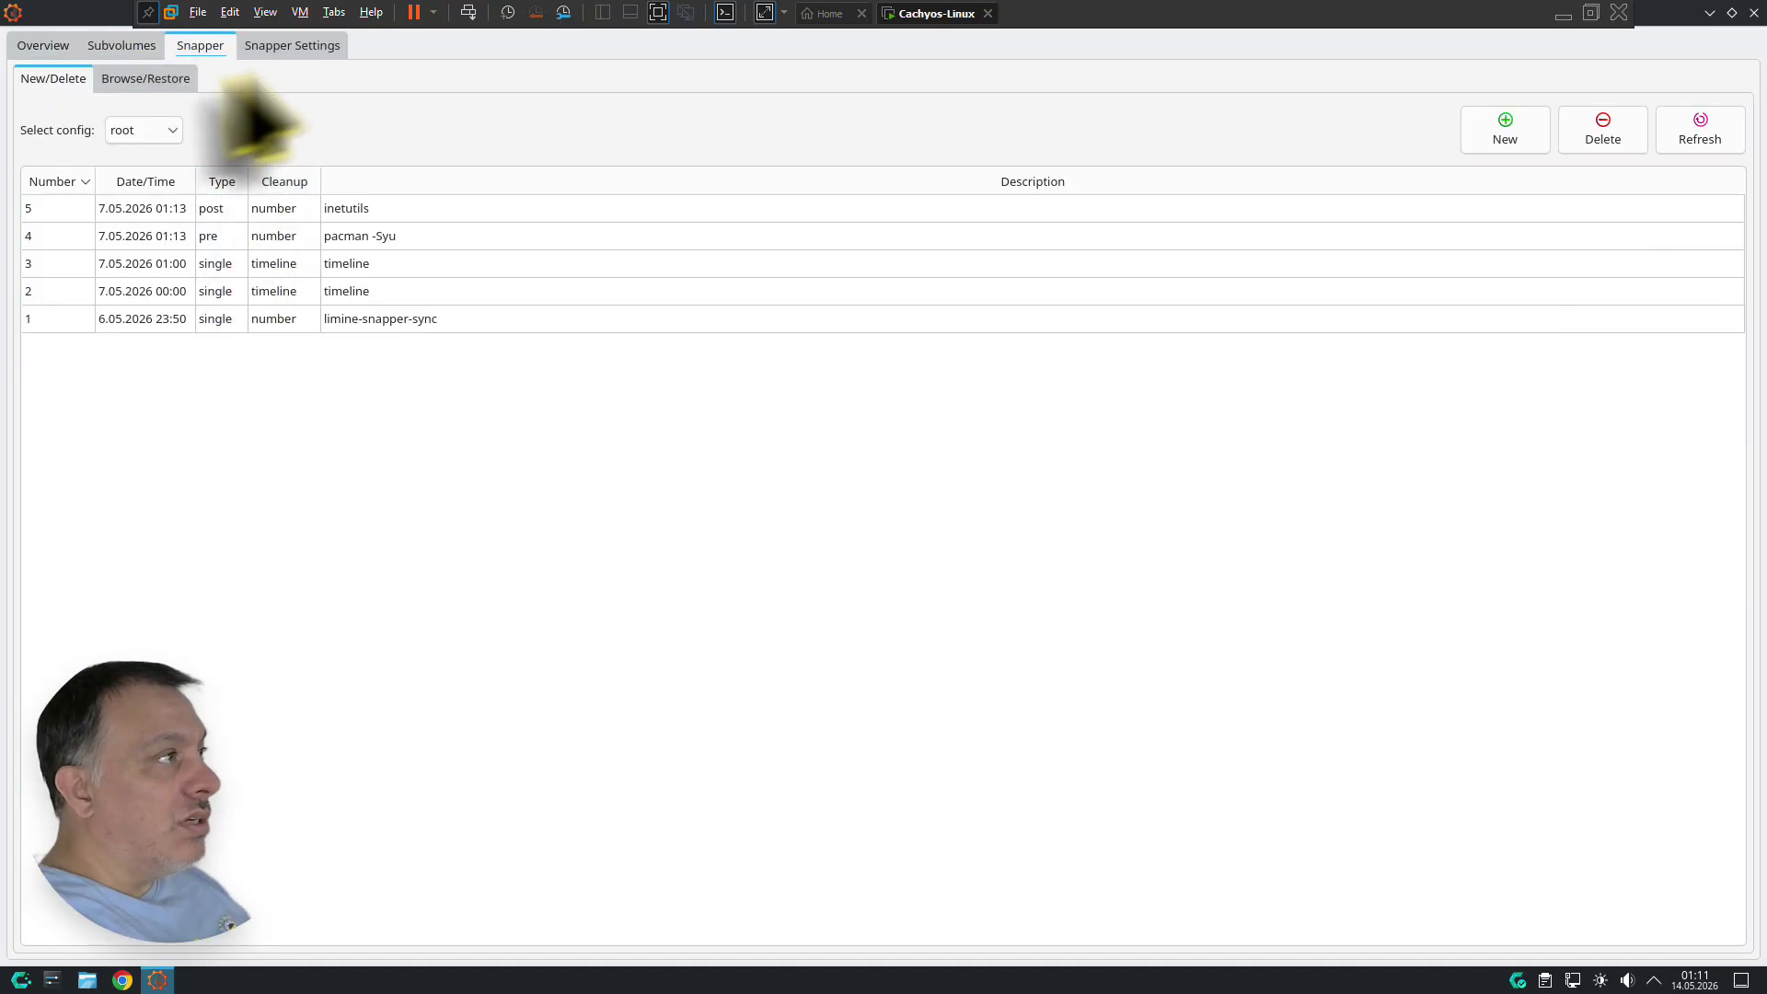
click(287, 46)
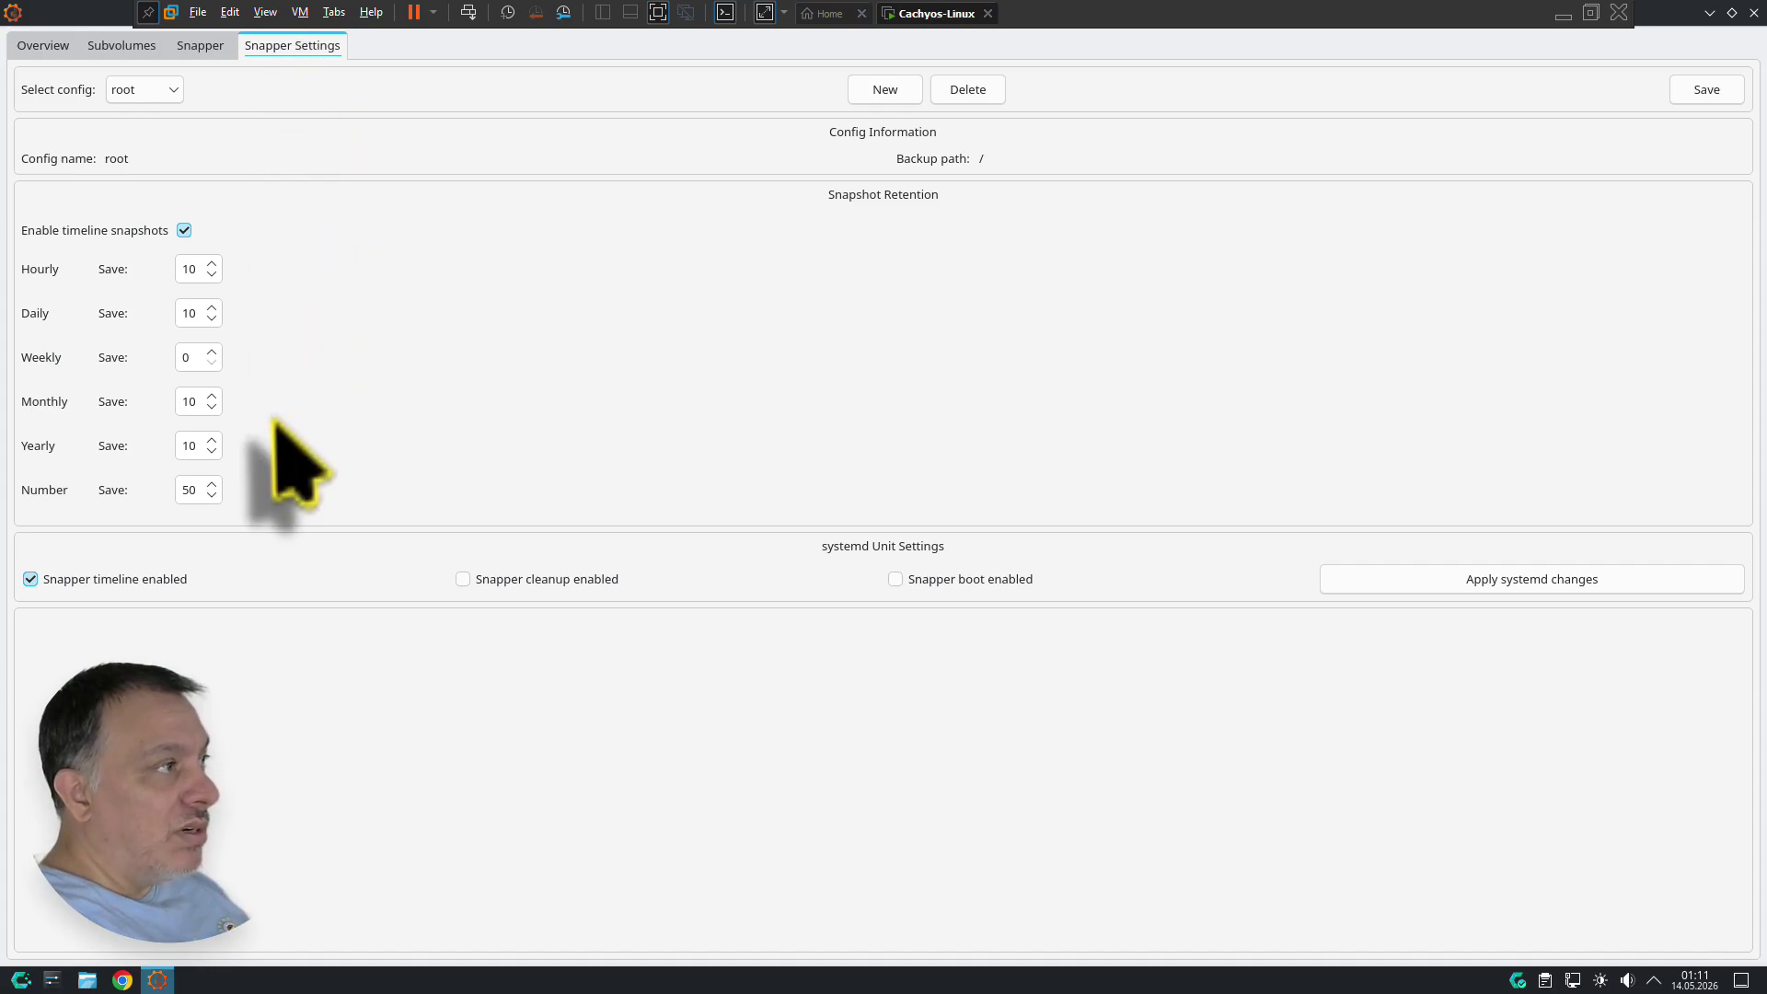
Switch timeline snapshots off and back on twice for the root configuration.
click(184, 230)
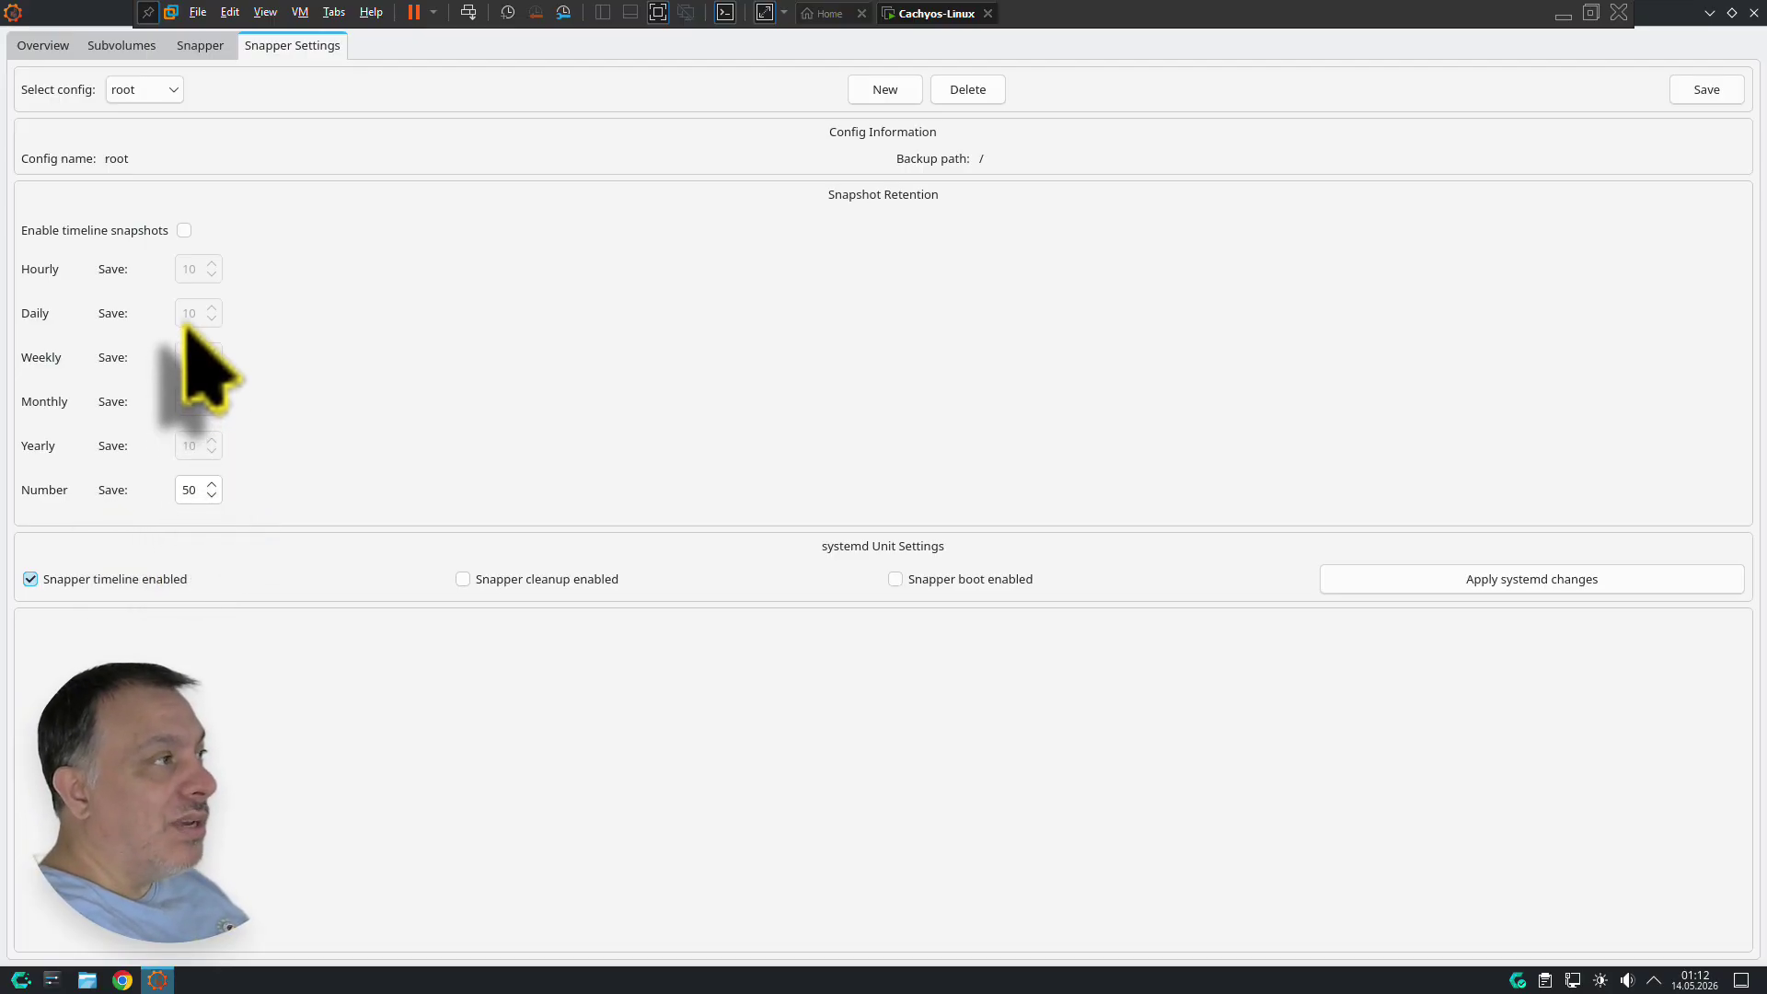
click(184, 230)
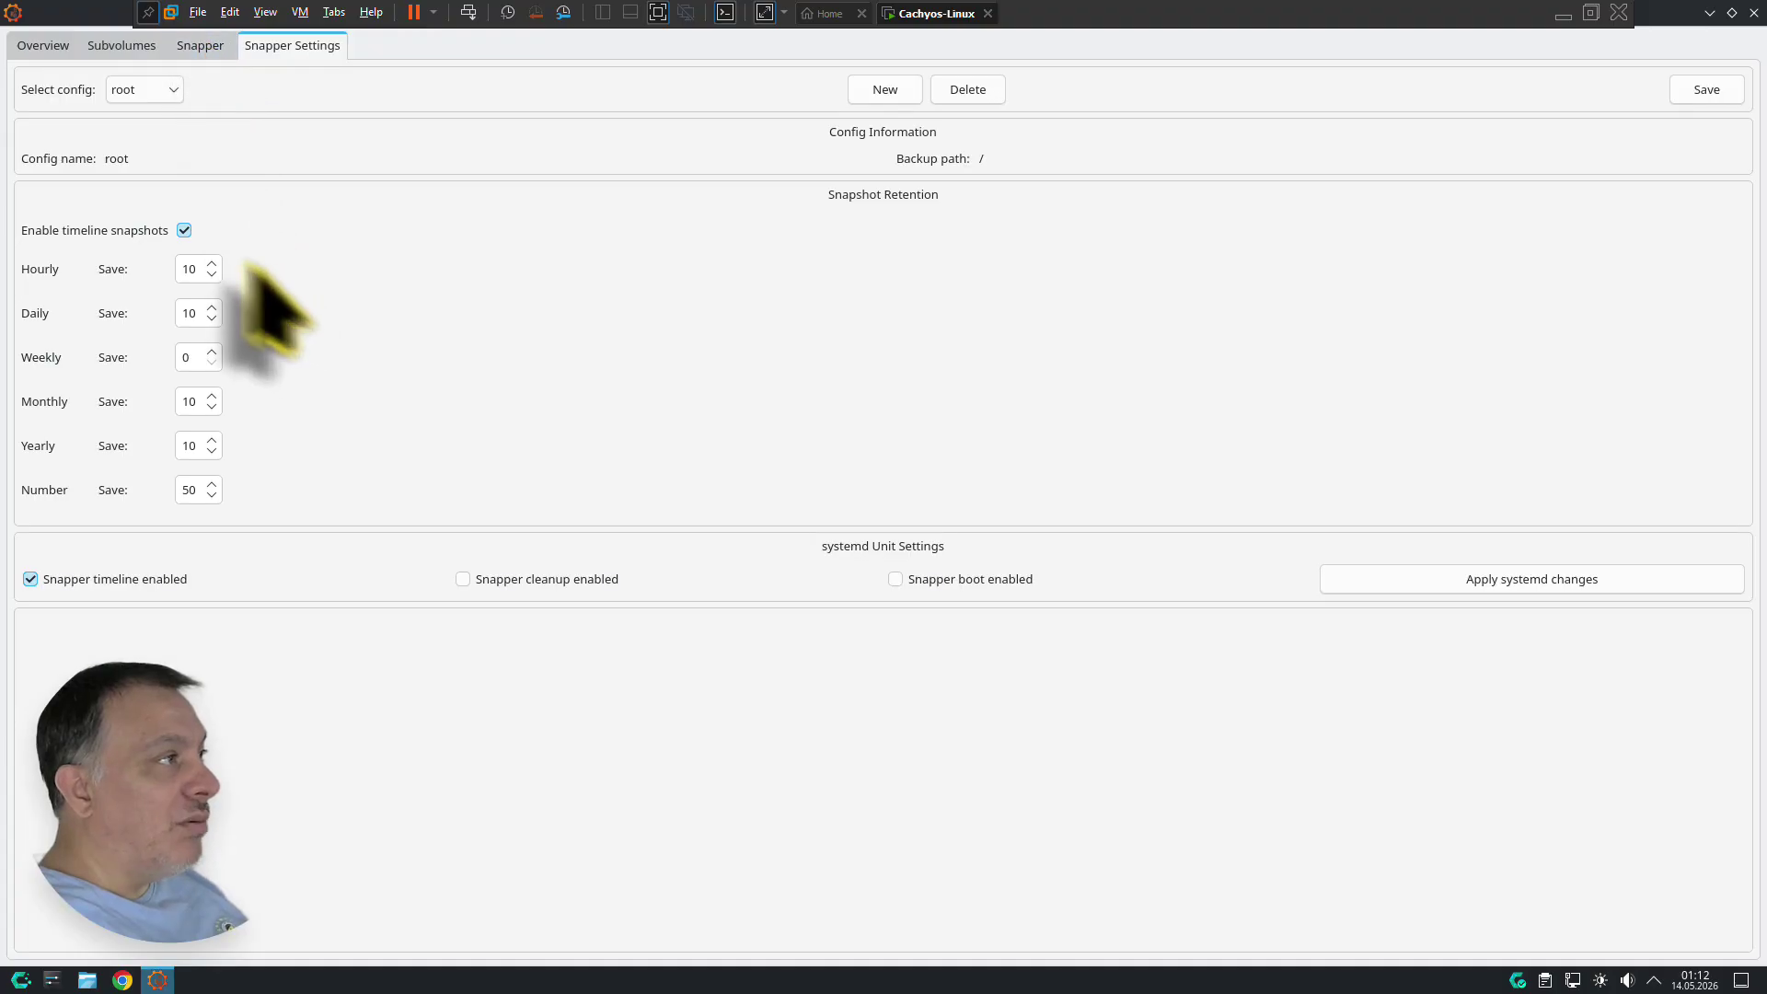
click(184, 230)
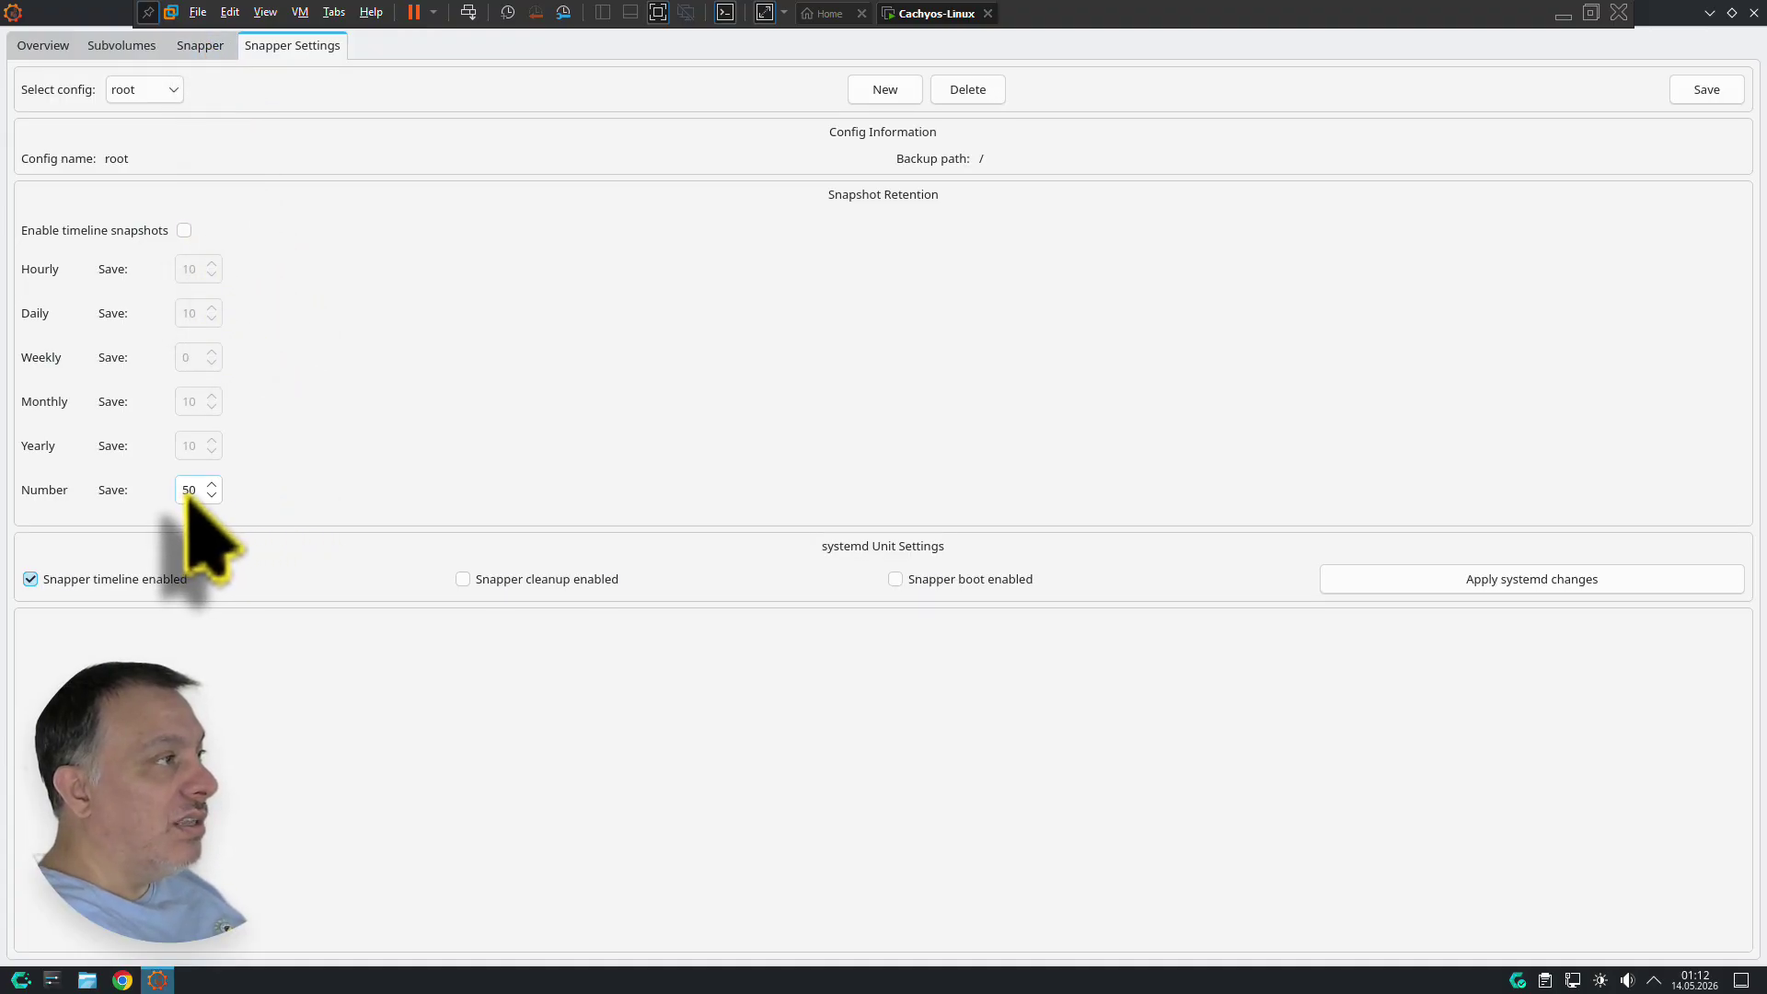
click(184, 230)
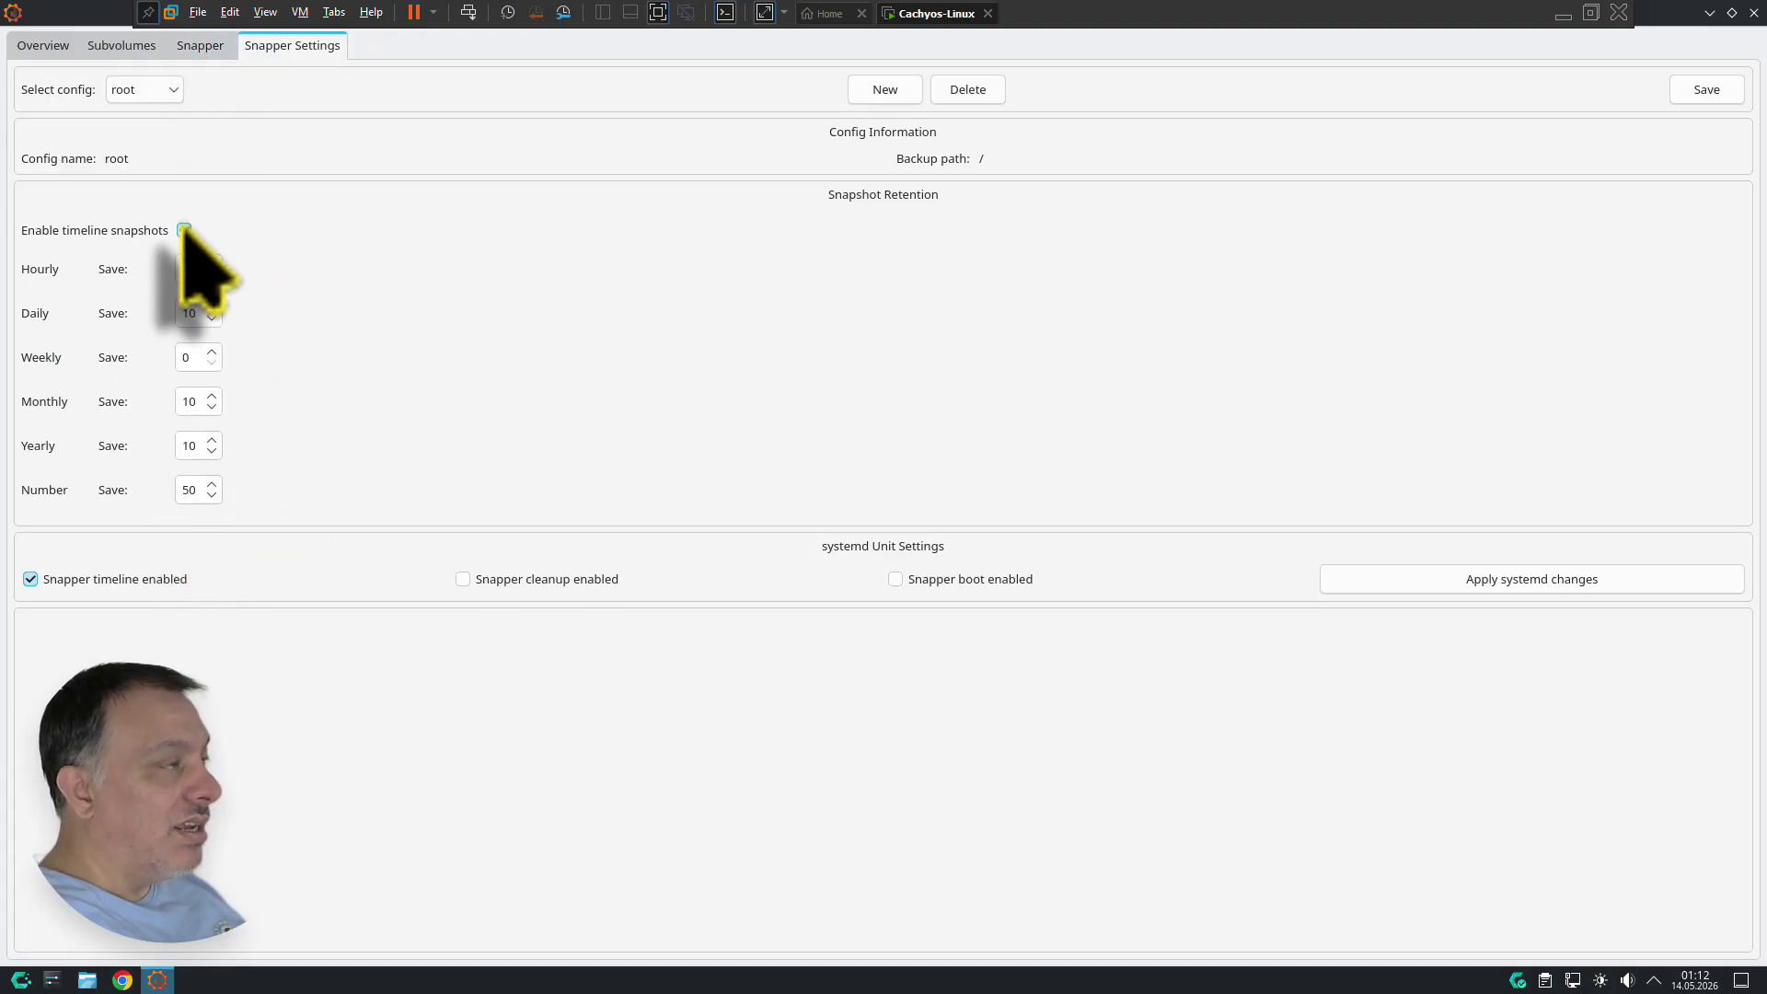
Compare the Snapper snapshot list with the retention settings and review the subvolumes.
click(191, 48)
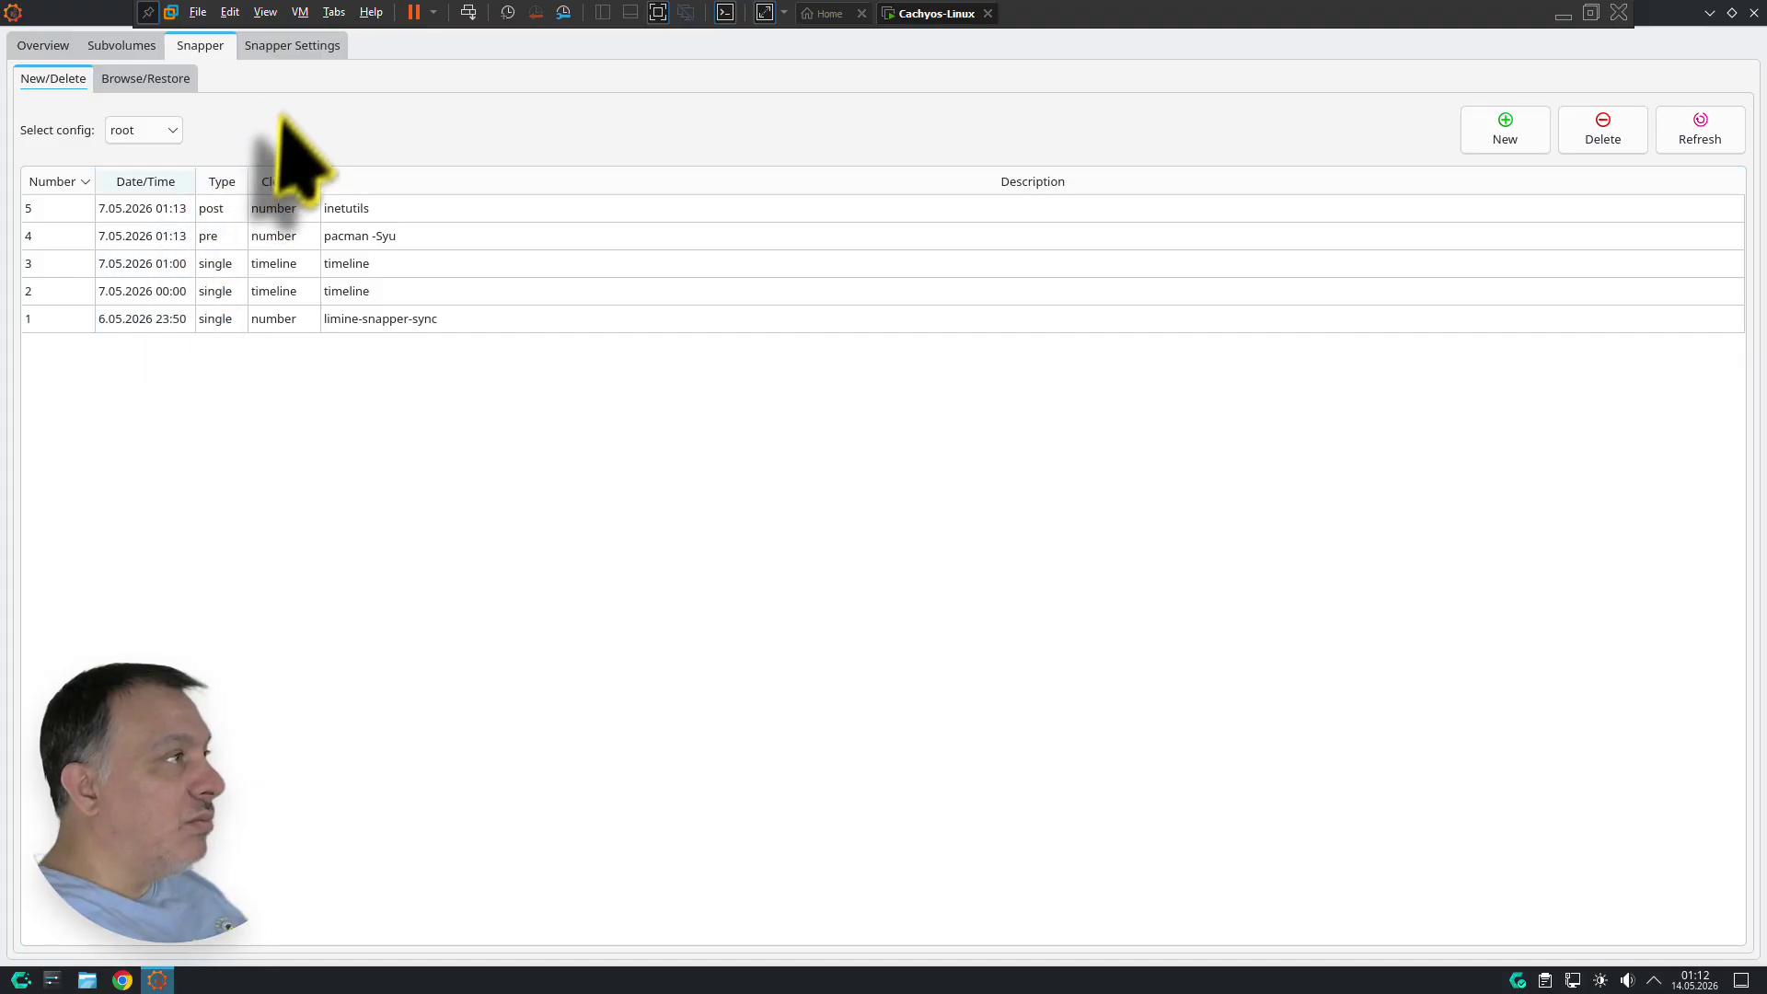
click(290, 46)
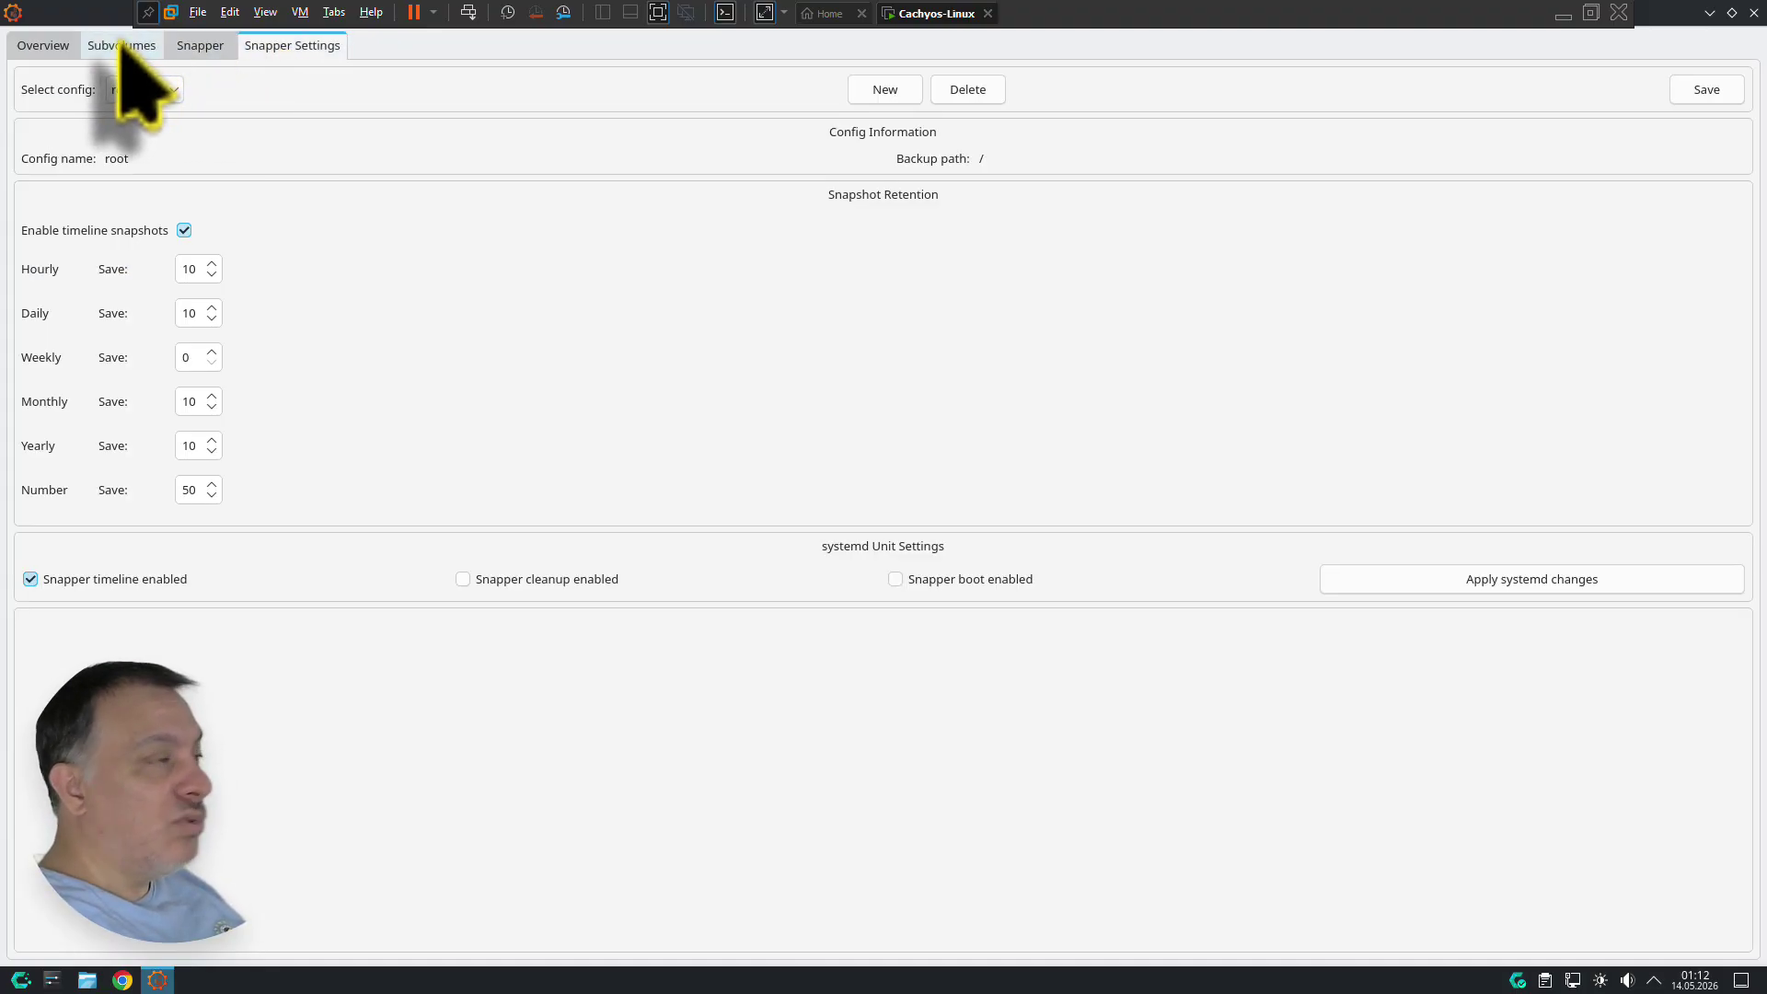
click(121, 46)
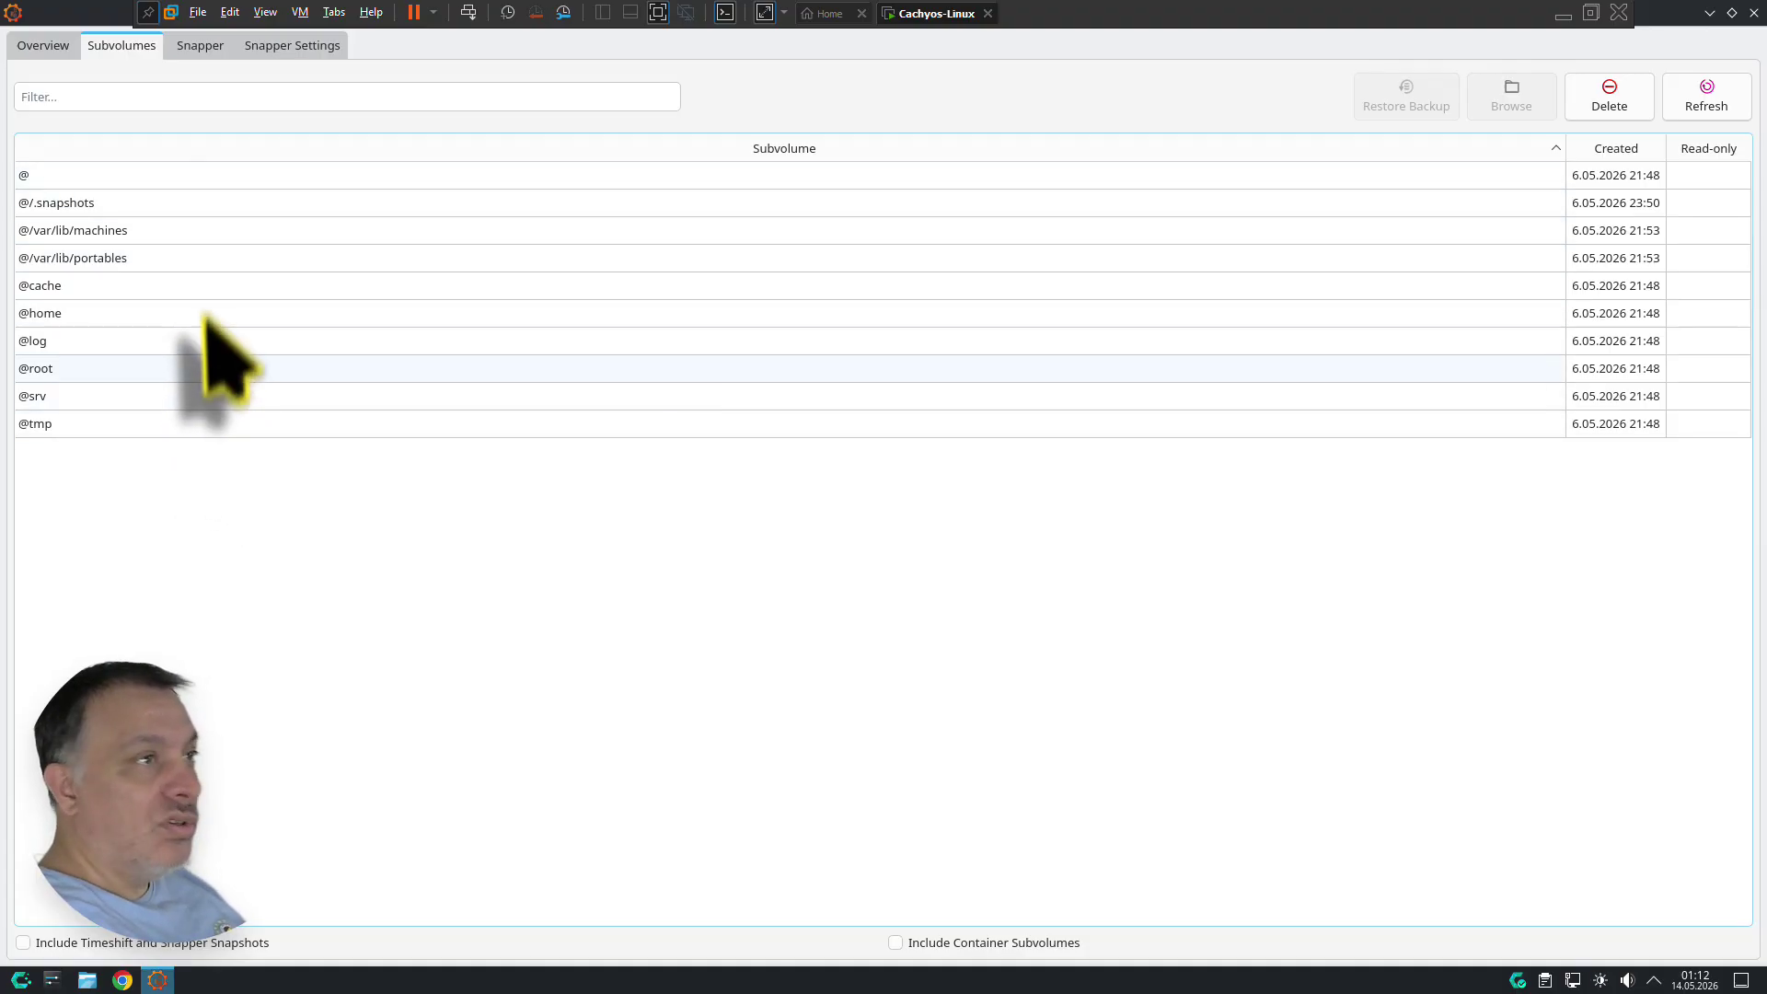
Examine the actions available for snapshot 1, limine-snapper-sync, in the Snapper snapshot list.
click(200, 45)
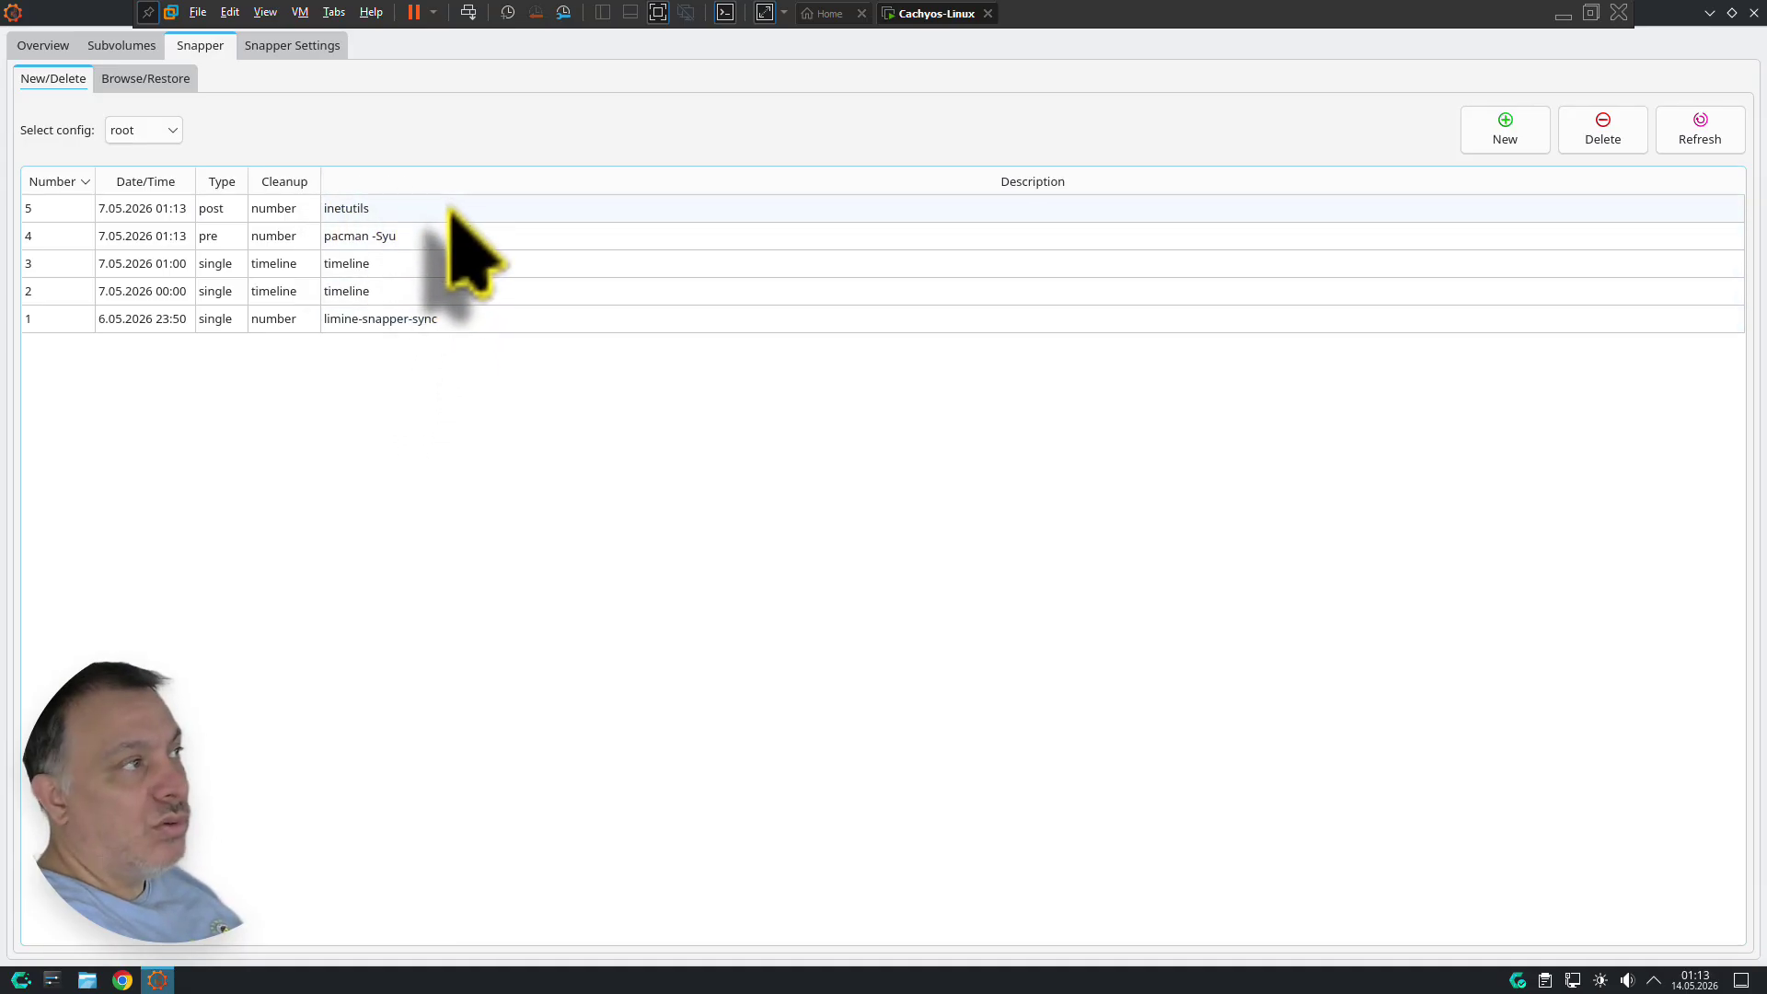
click(376, 320)
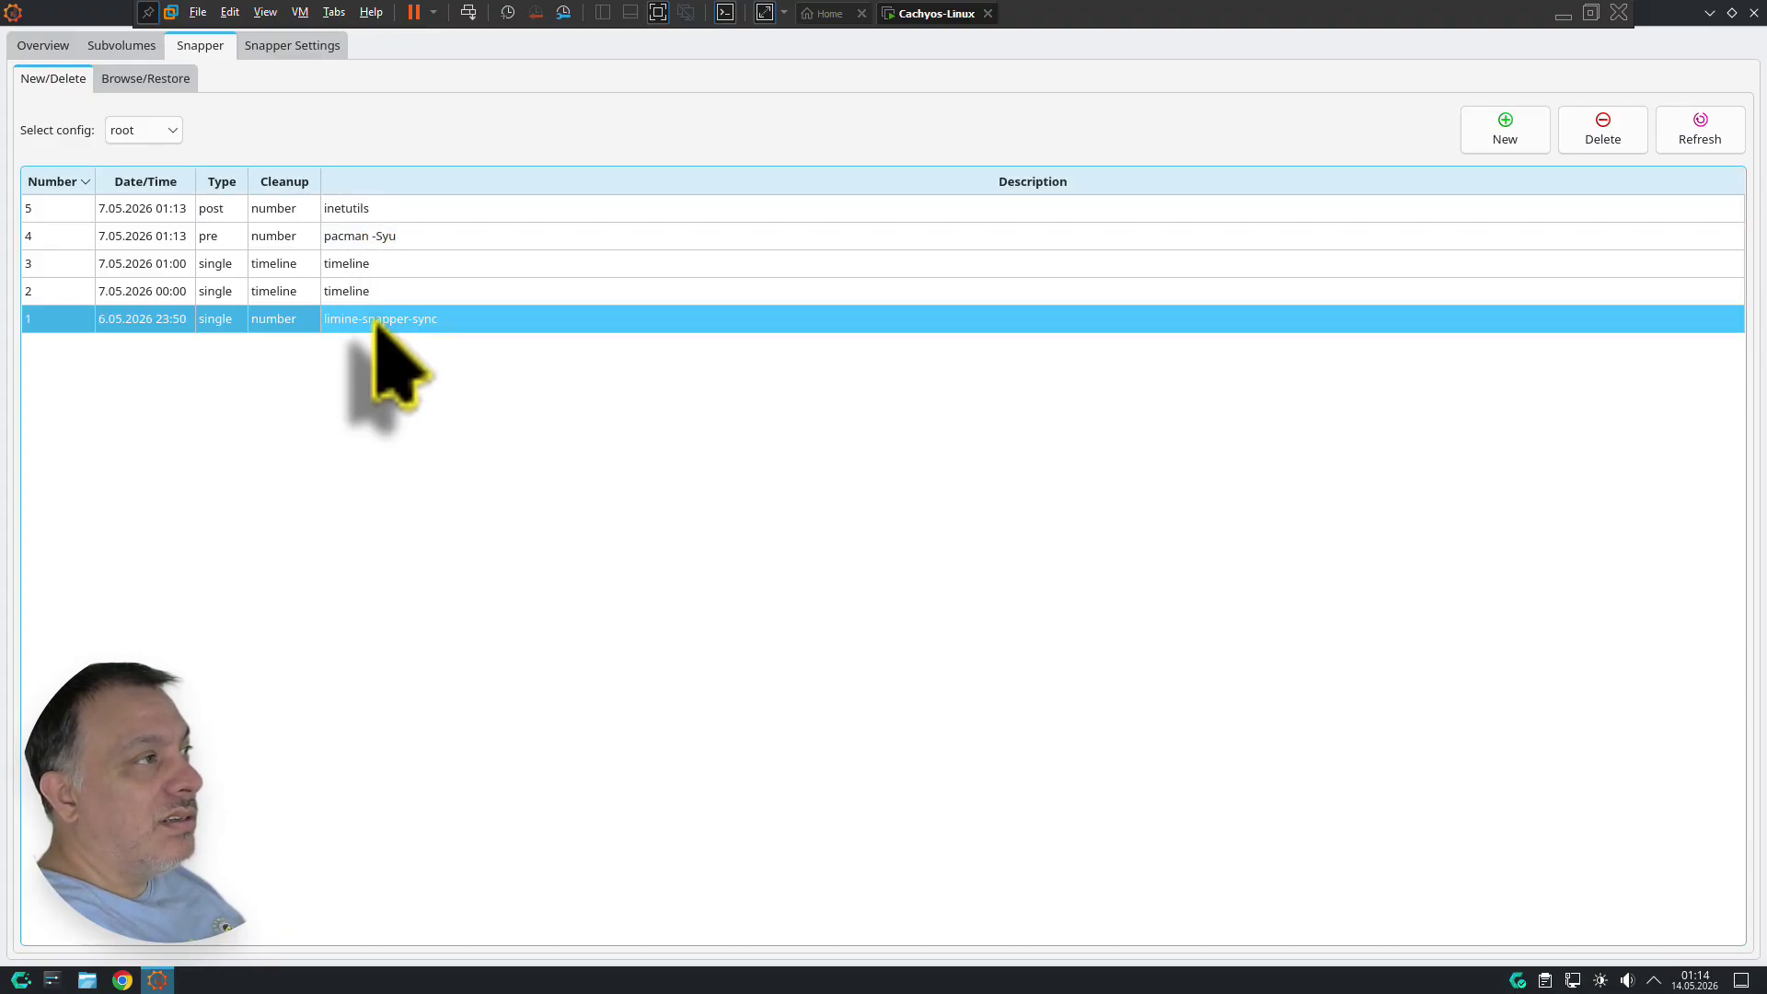
right_click(375, 322)
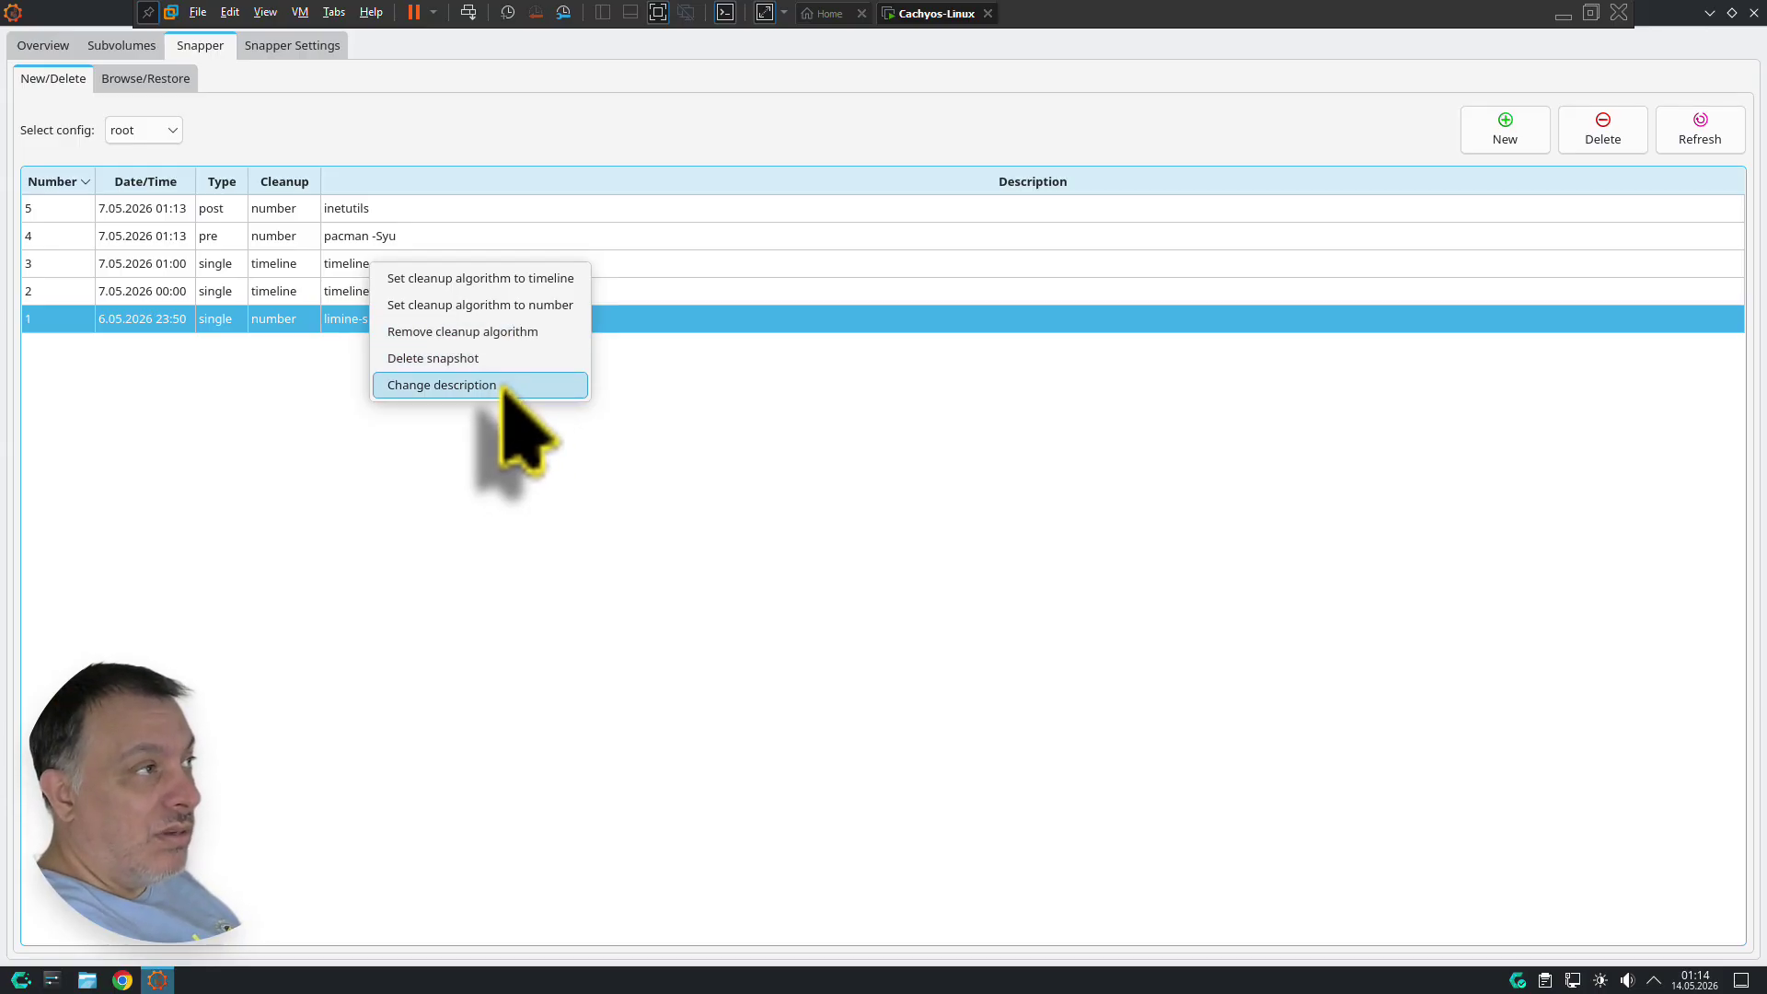
click(693, 323)
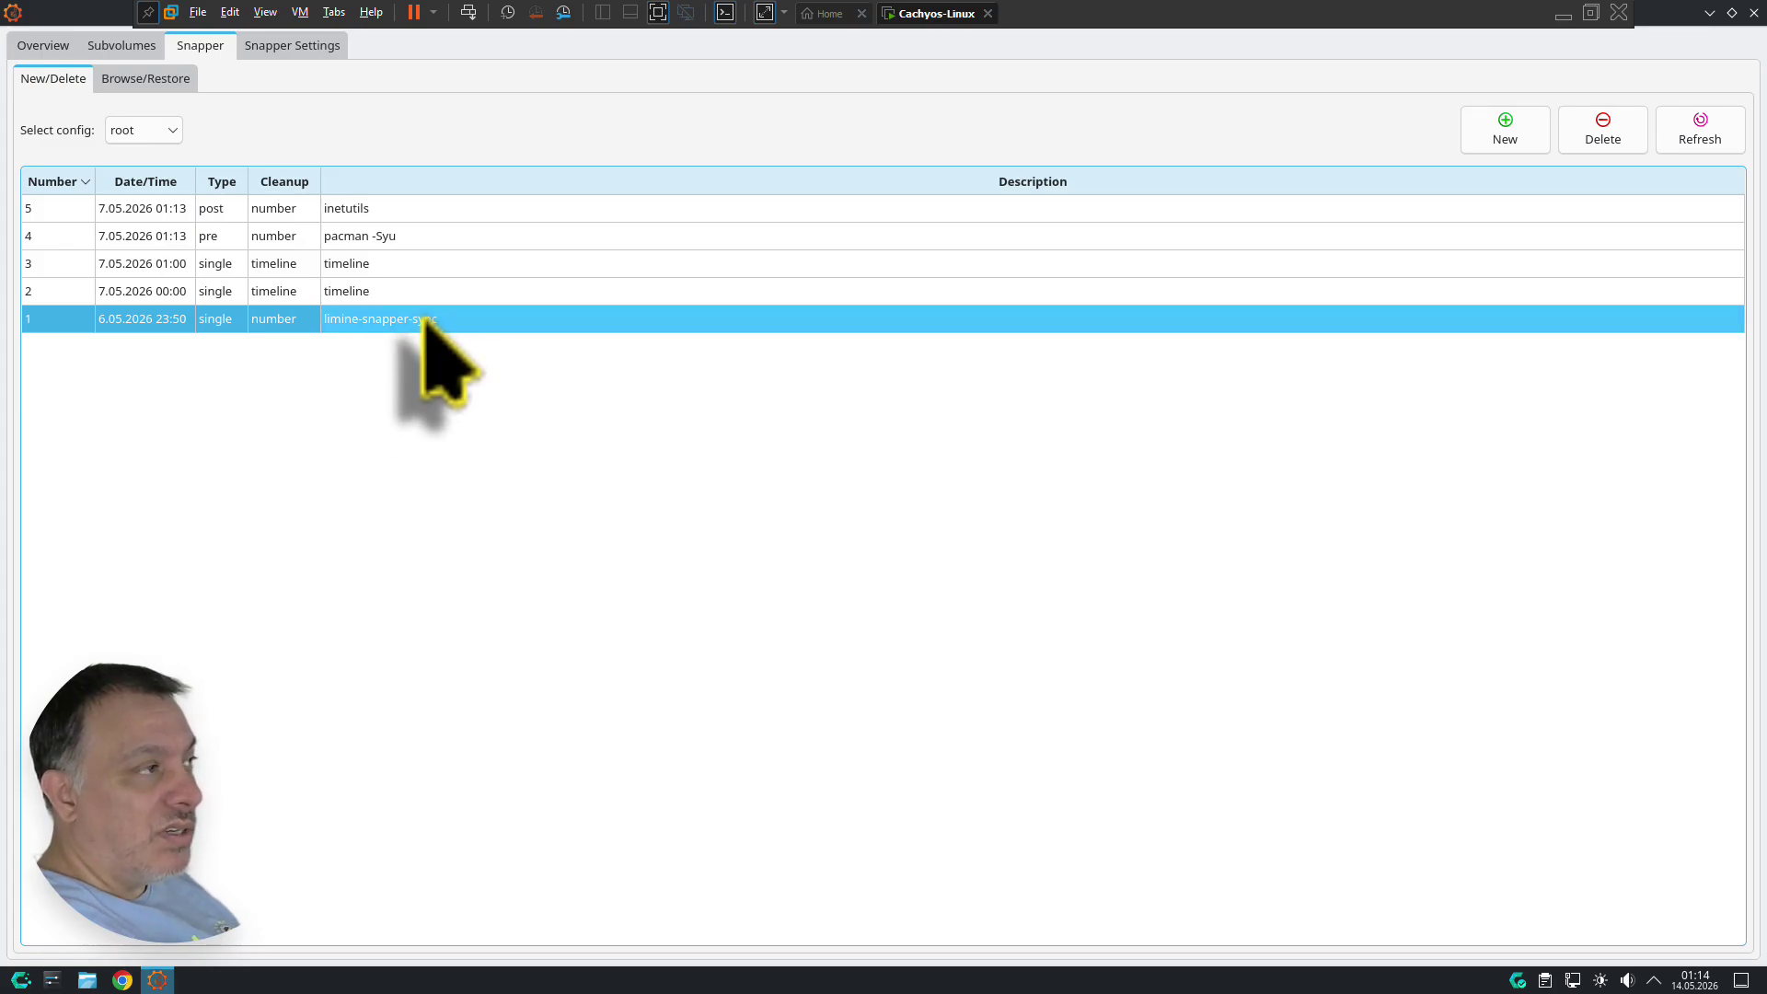
right_click(425, 320)
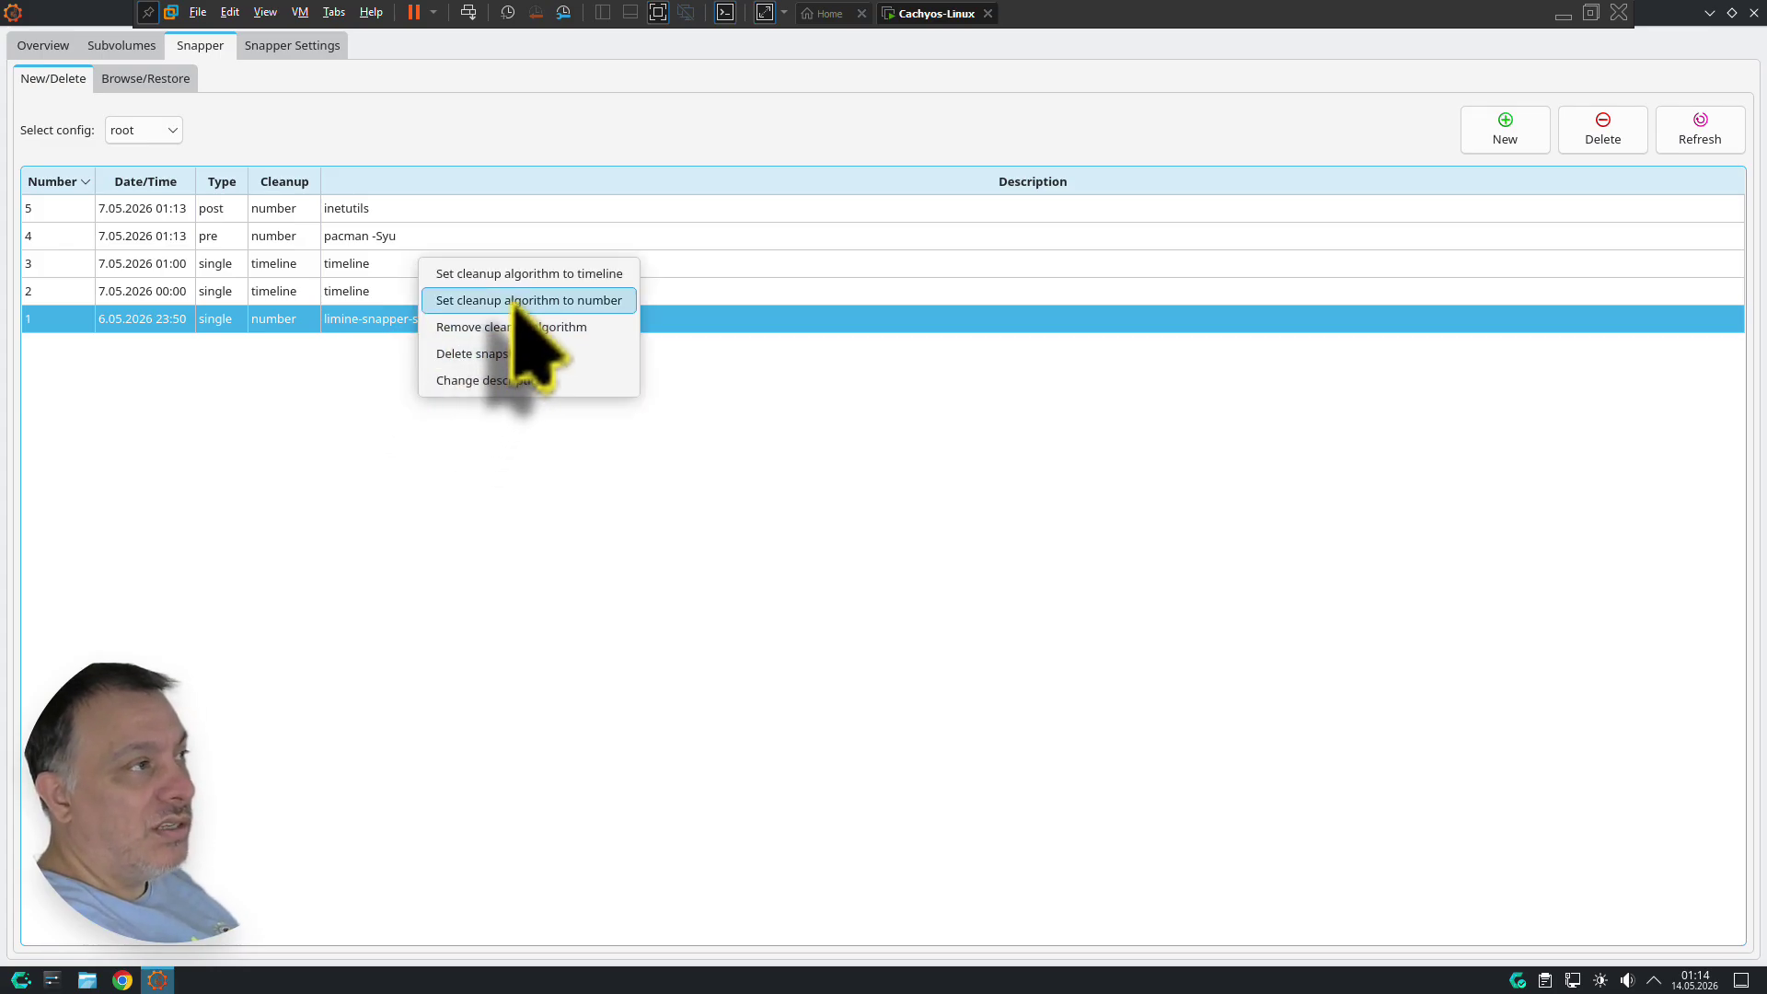
Examine the restorable snapshots for target @, selecting several of them in turn.
click(164, 80)
click(161, 80)
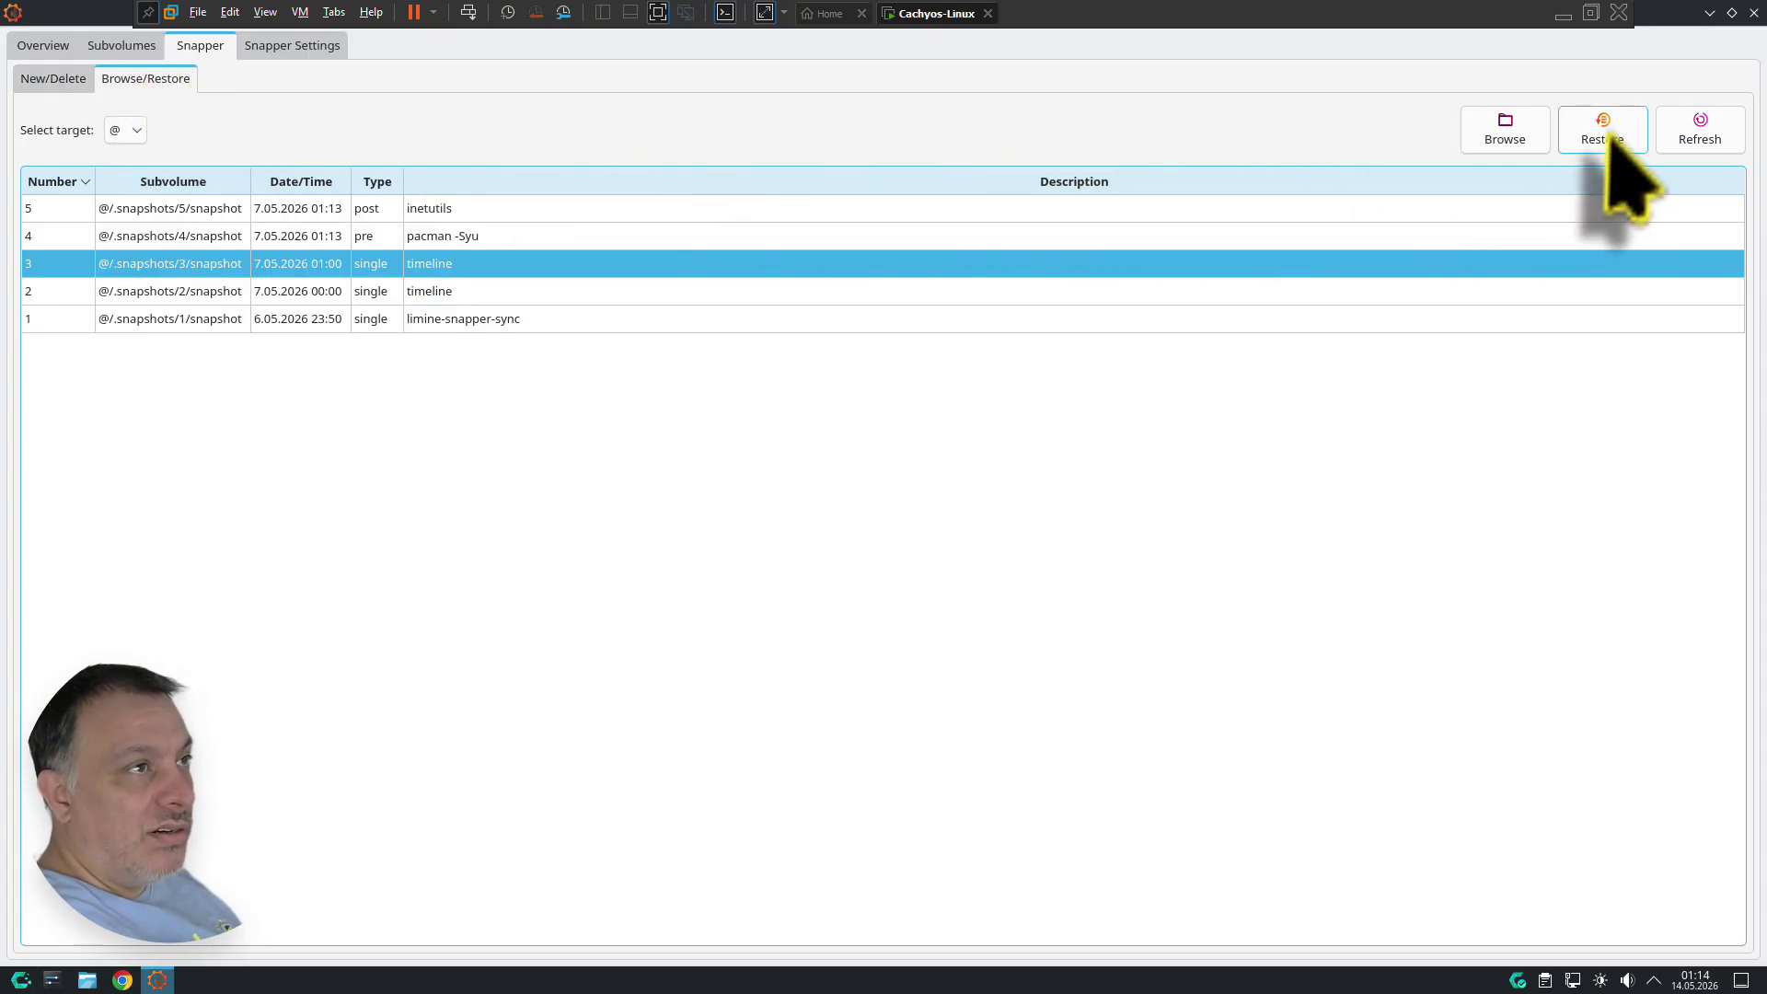
click(539, 292)
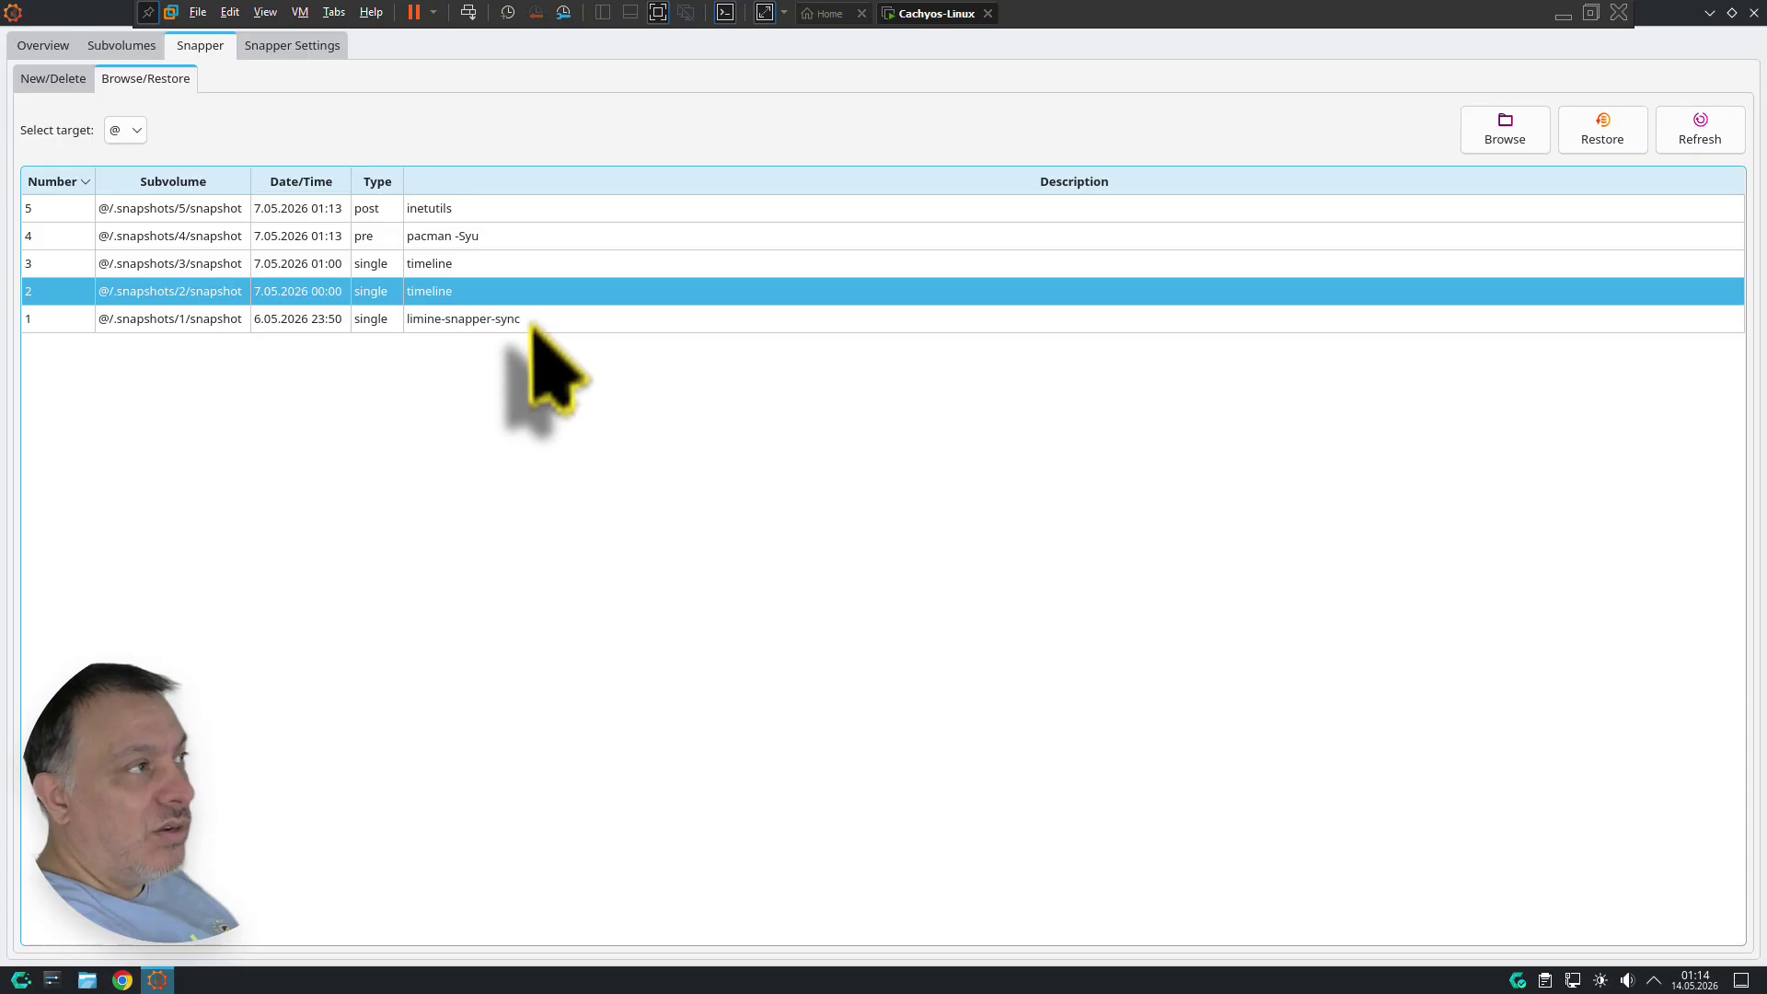
click(531, 322)
click(506, 236)
click(508, 217)
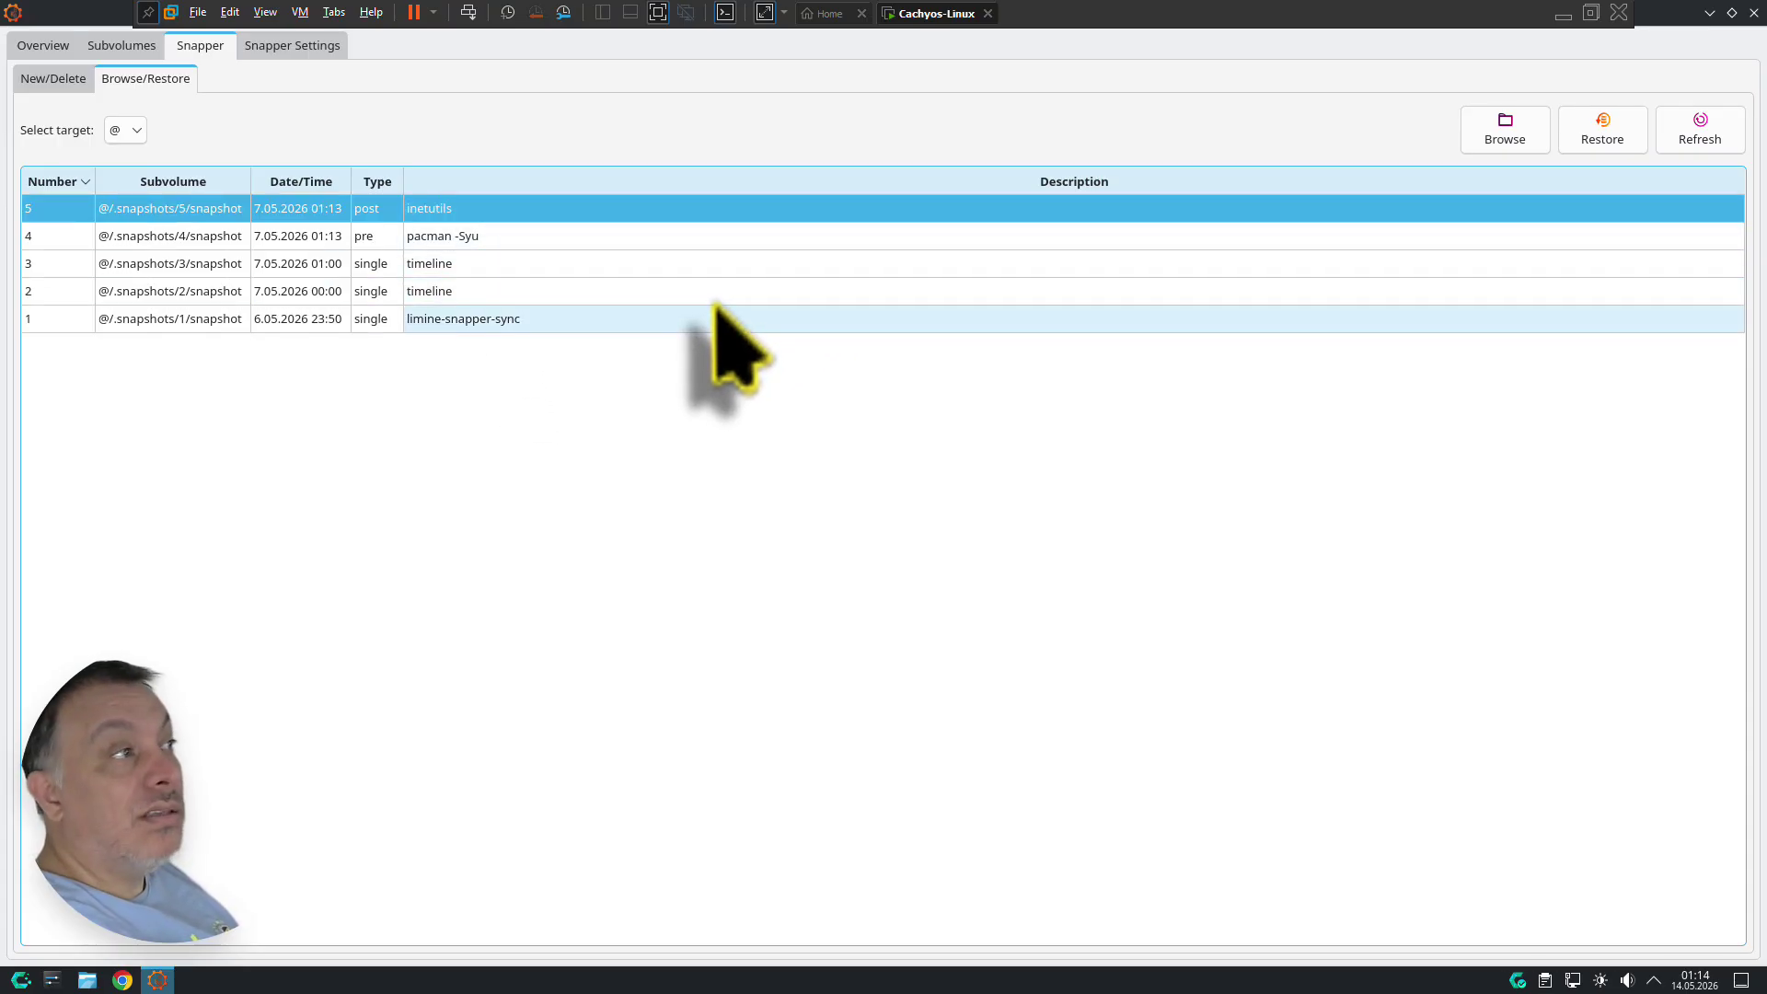
click(522, 293)
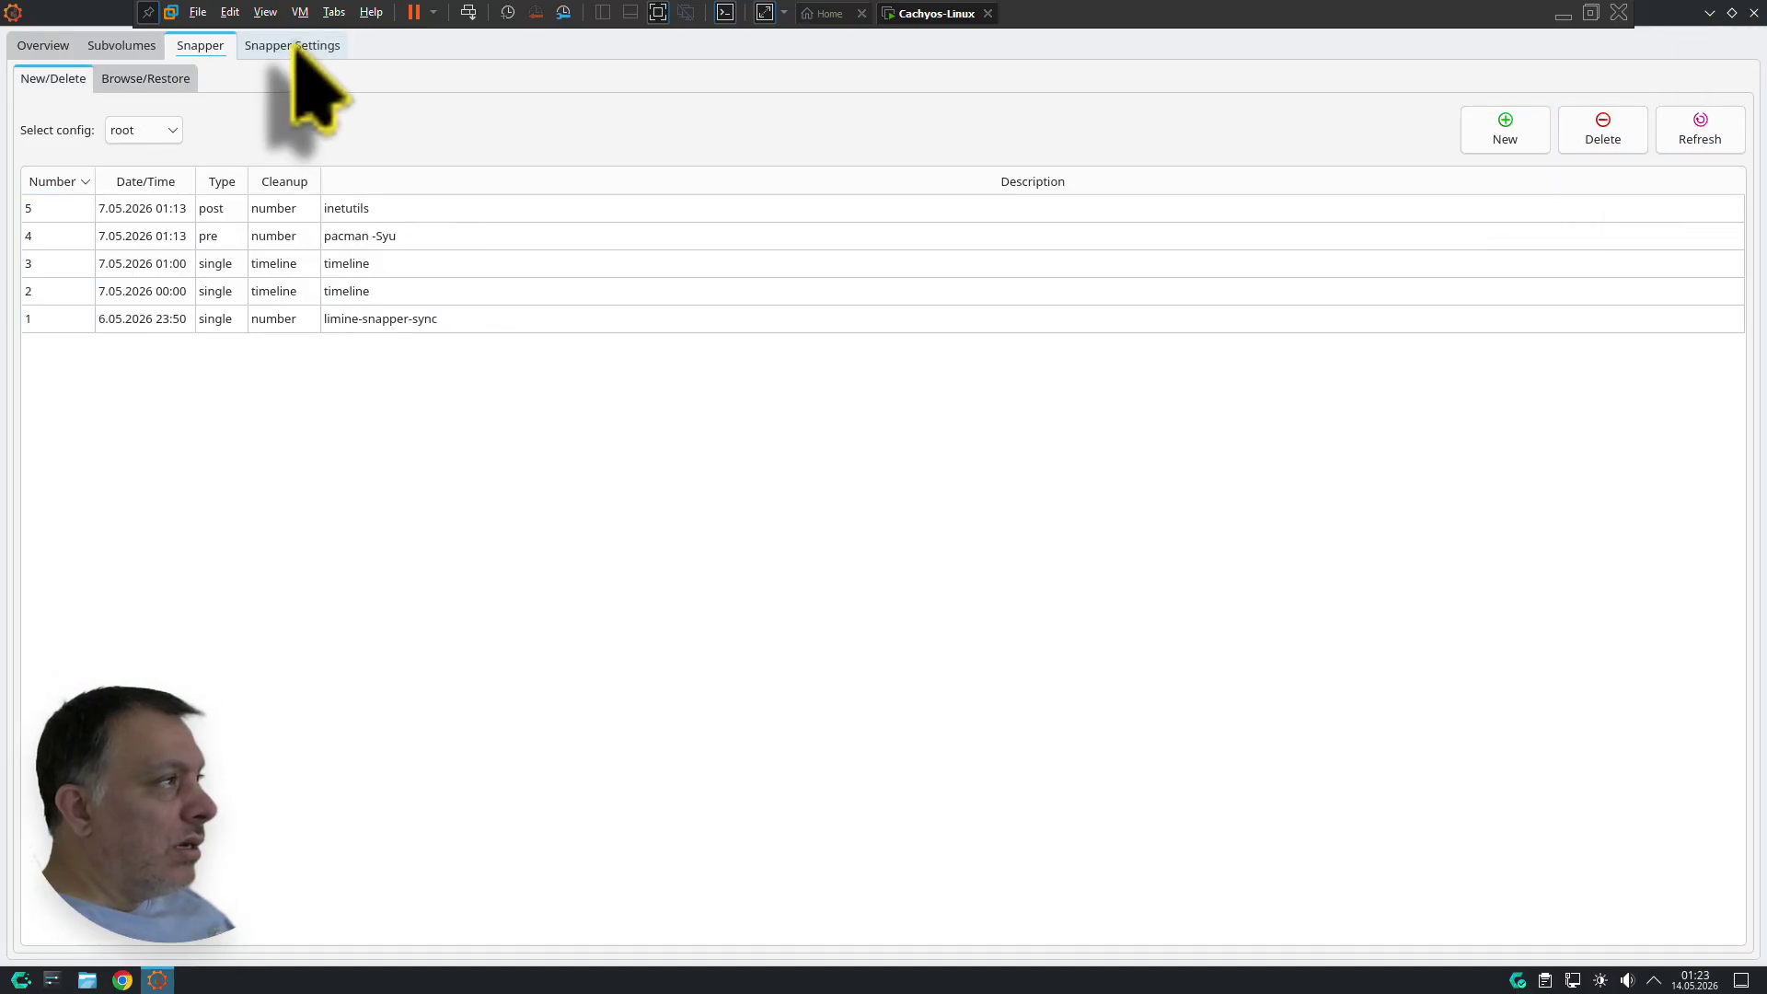
Enable the Snapper boot unit in the Snapper settings and apply the systemd changes.
click(295, 46)
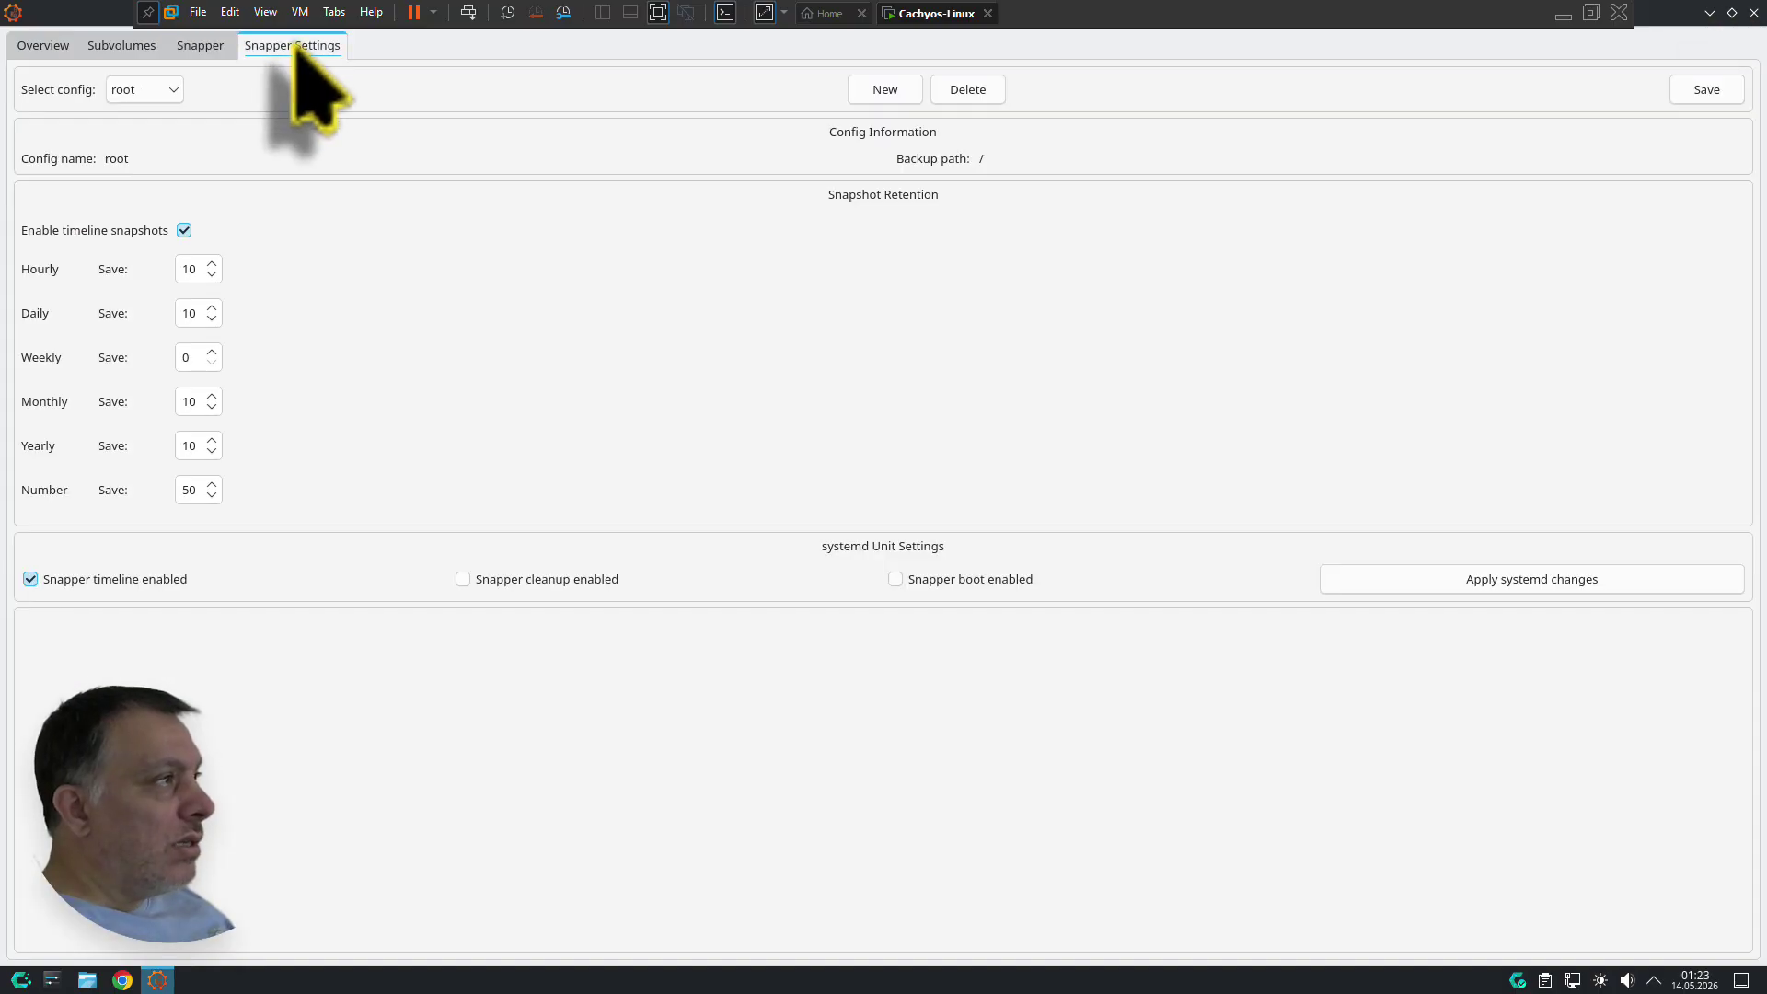
click(949, 579)
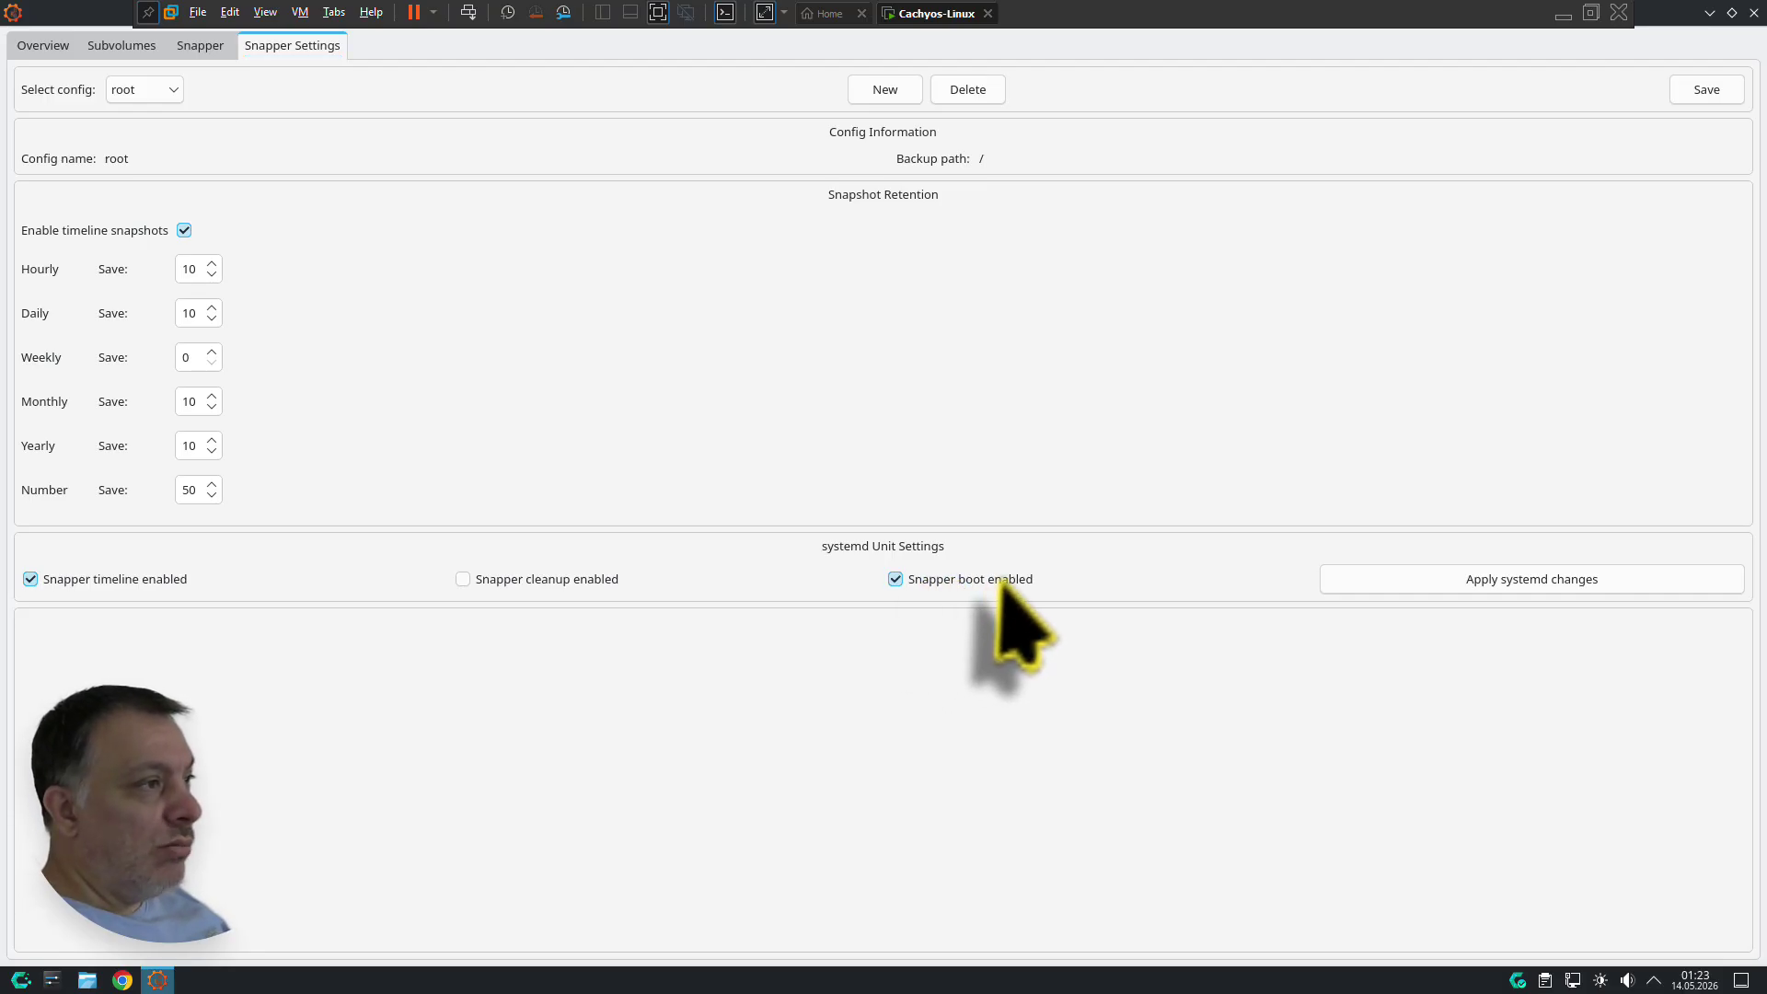
click(1492, 583)
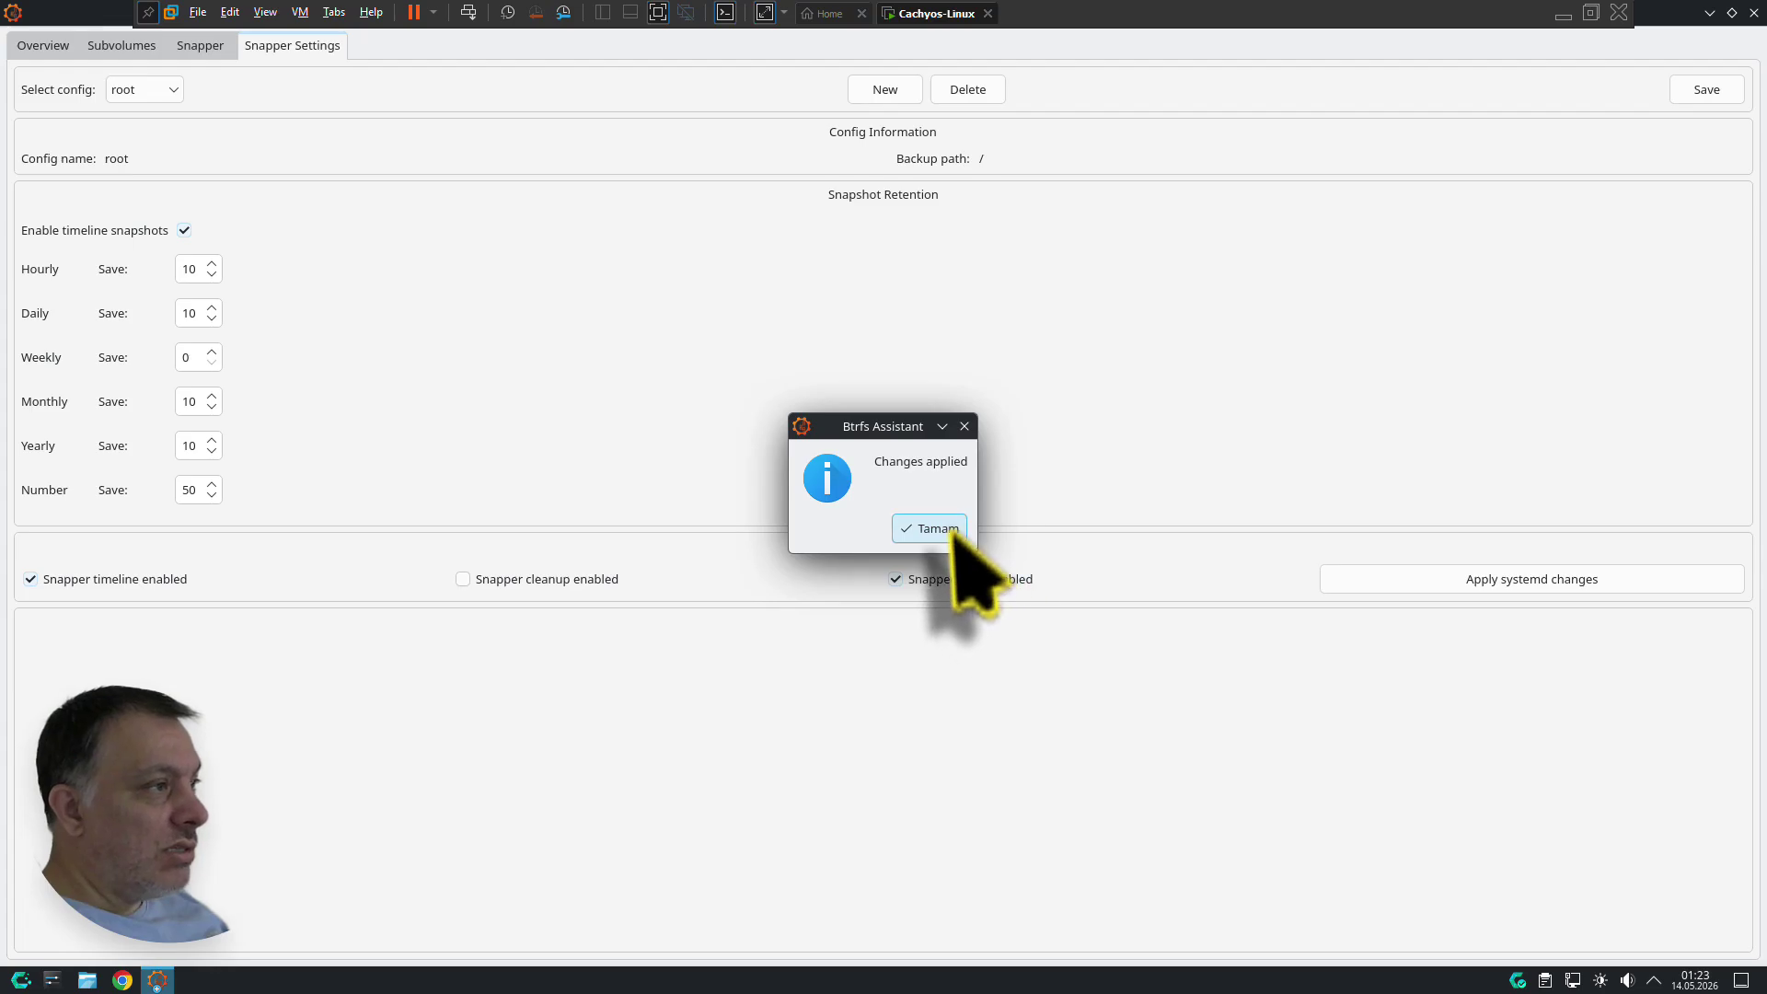
click(930, 524)
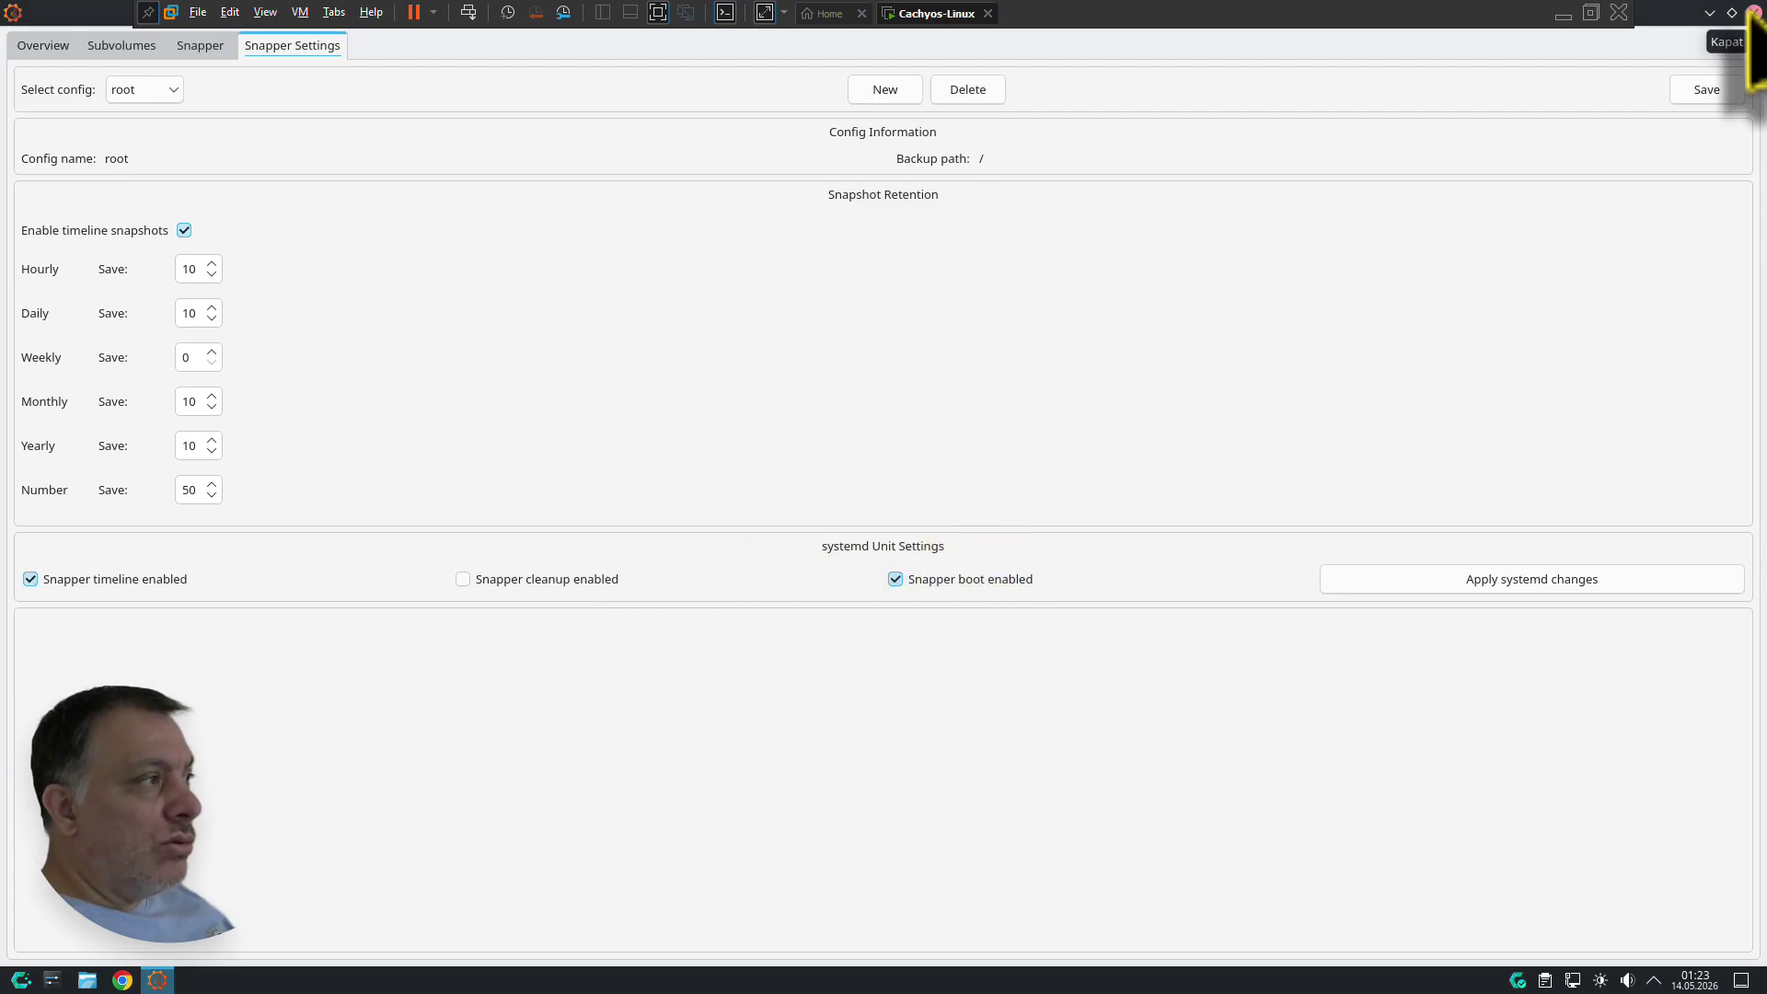
Save the Snapper settings of the root configuration and close Btrfs Assistant.
click(1704, 90)
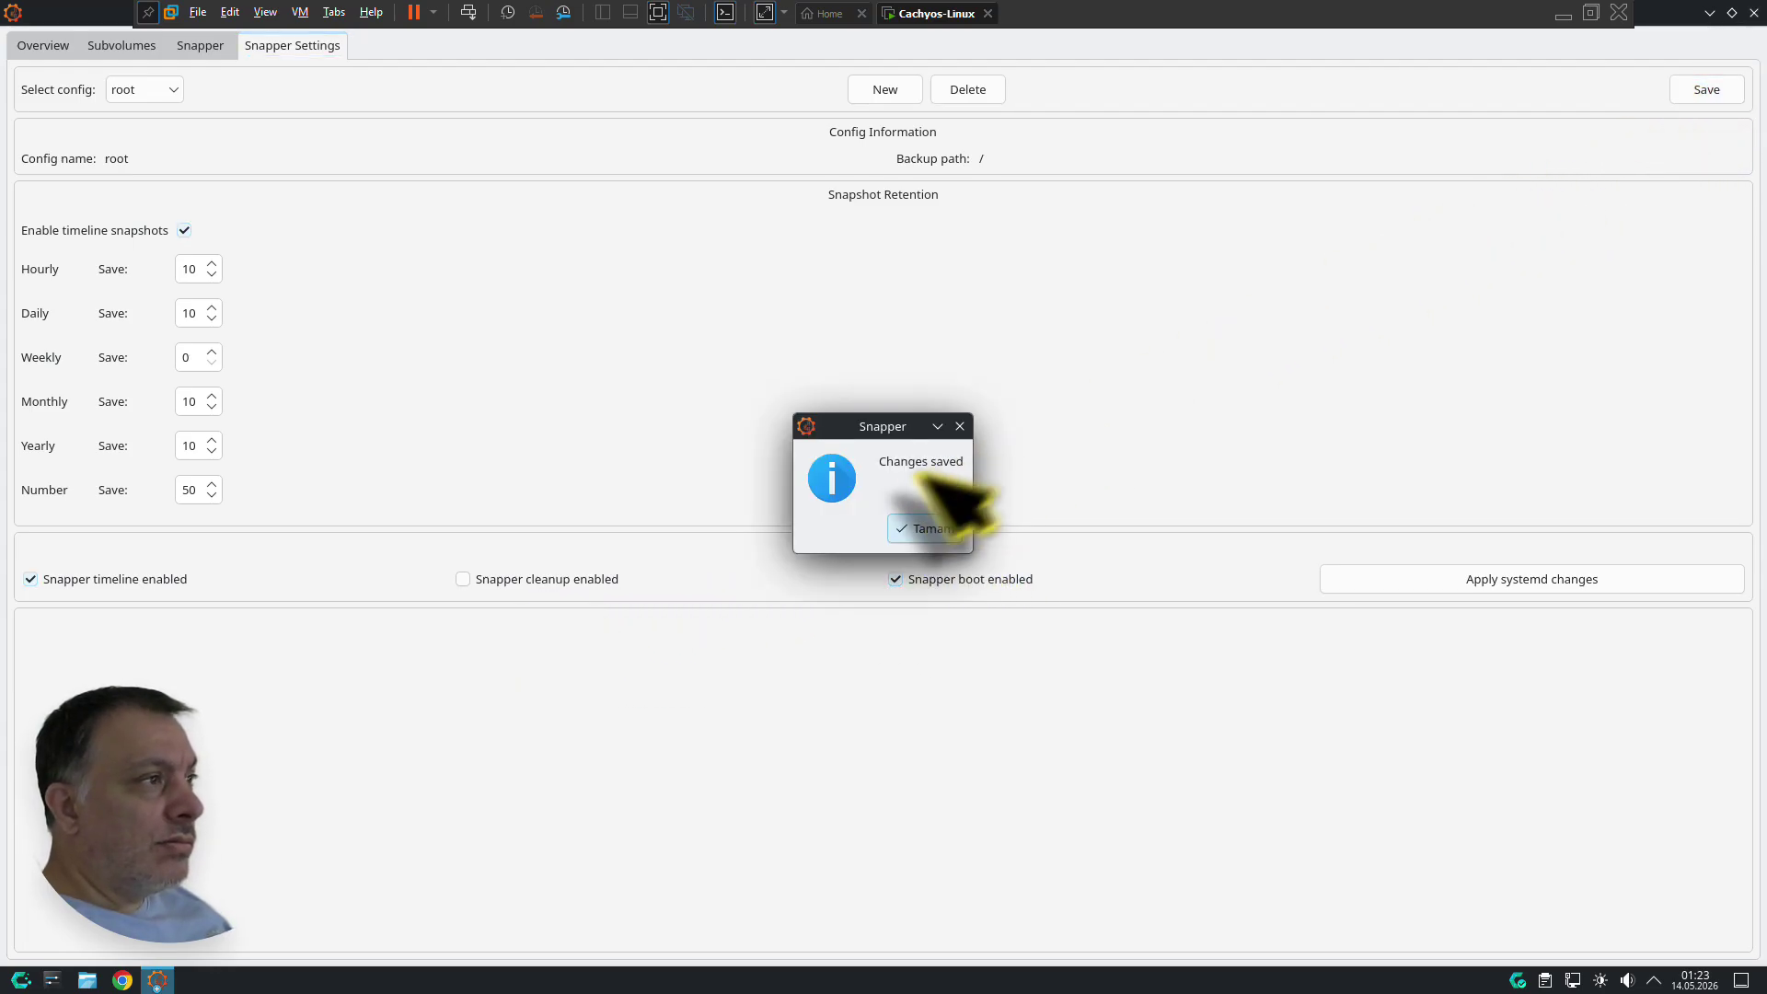
click(924, 528)
click(1754, 13)
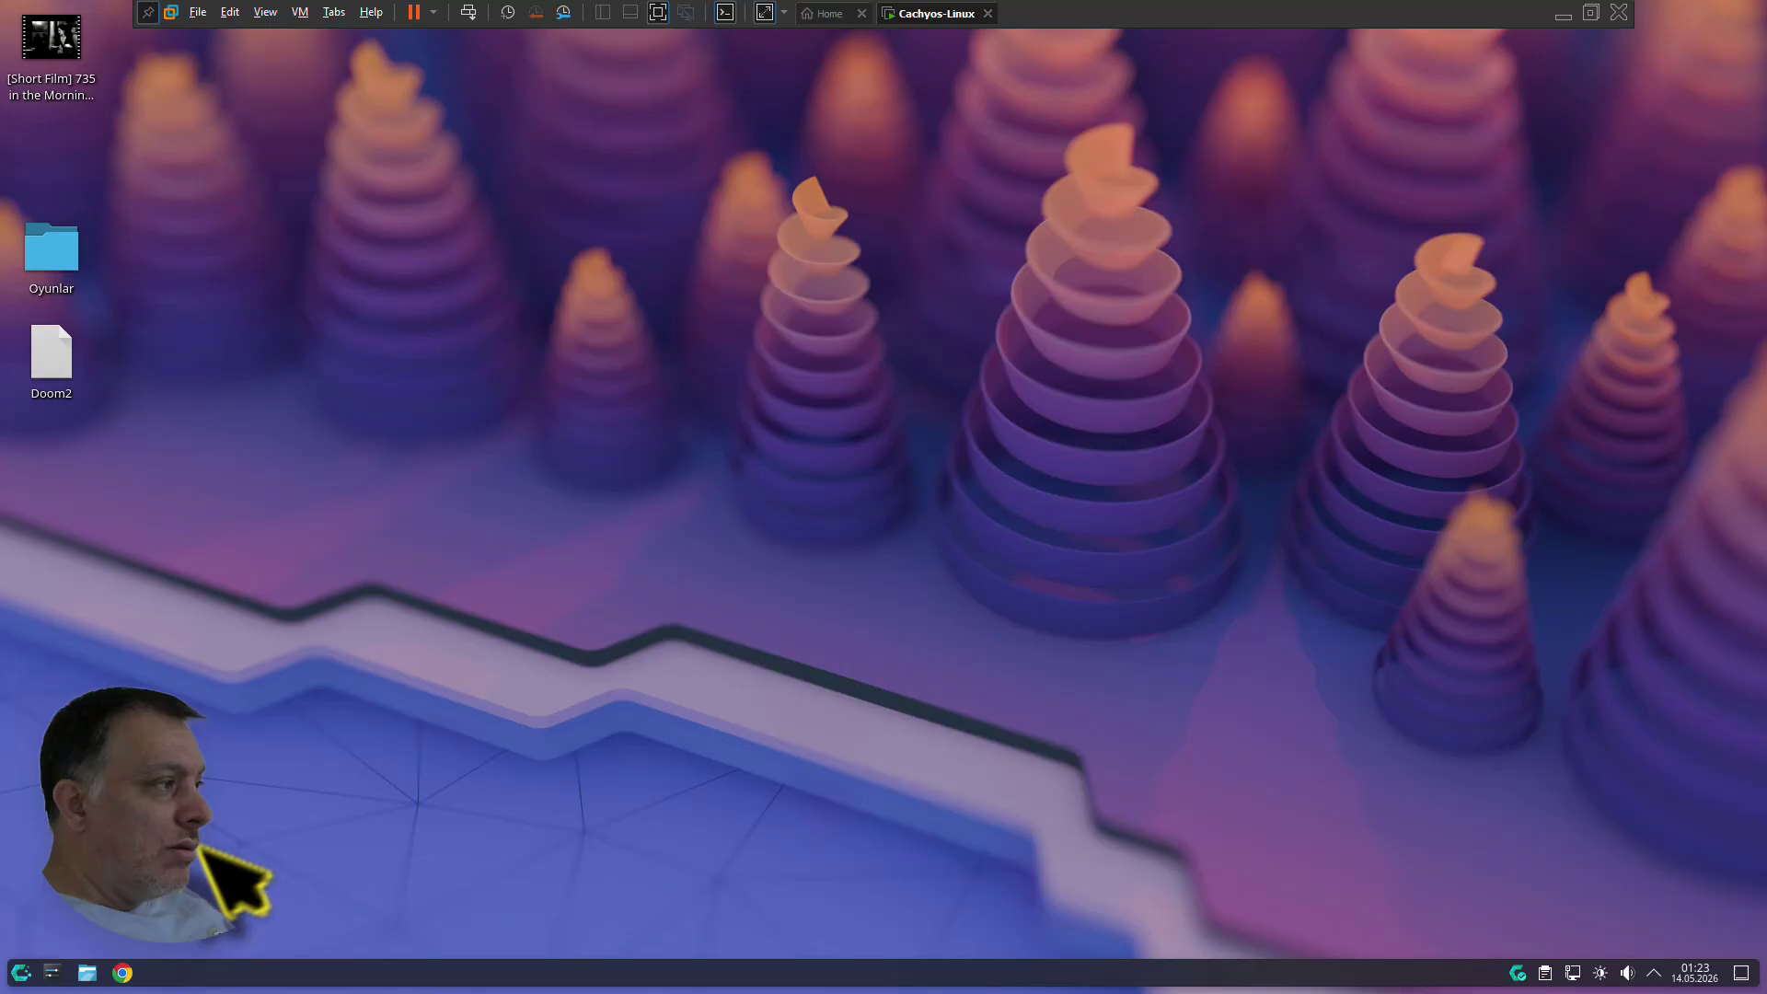
Restart the CachyOS virtual machine to reach its boot menu.
click(20, 973)
click(409, 928)
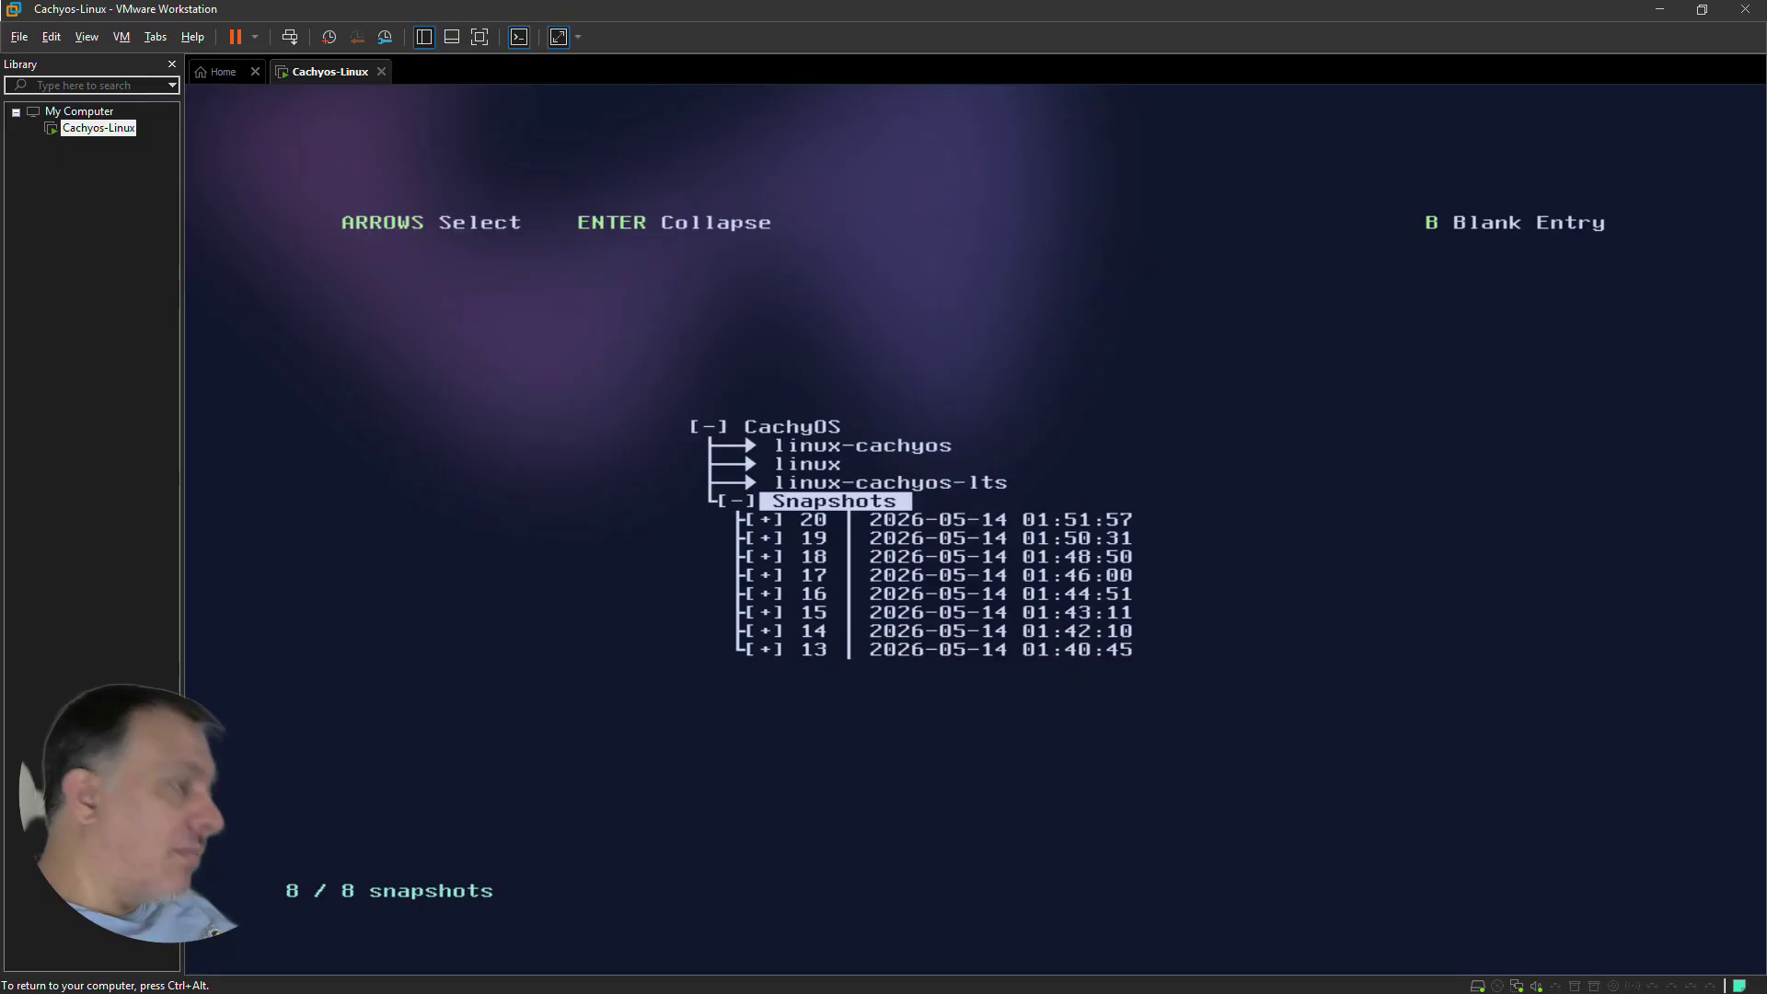
Examine the kernel entries and the descriptions of snapshots 20 to 13 in the boot menu.
key(Up)
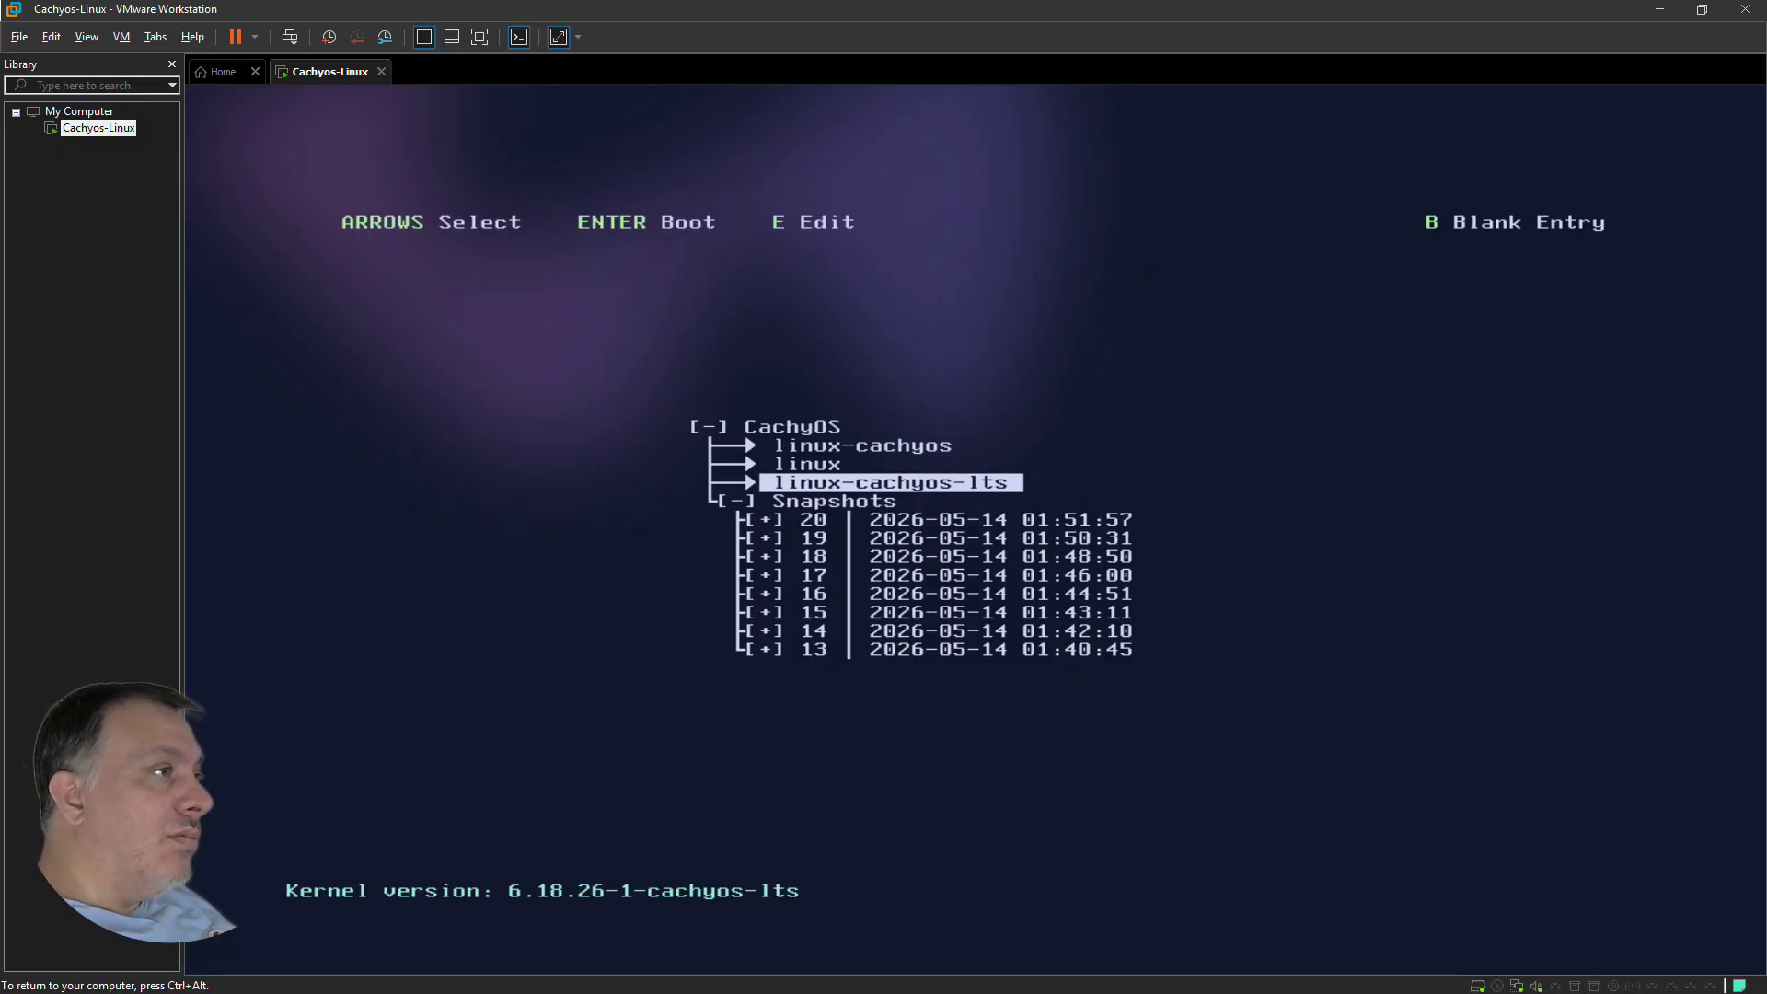
key(Down)
key(Down)
key(Down)
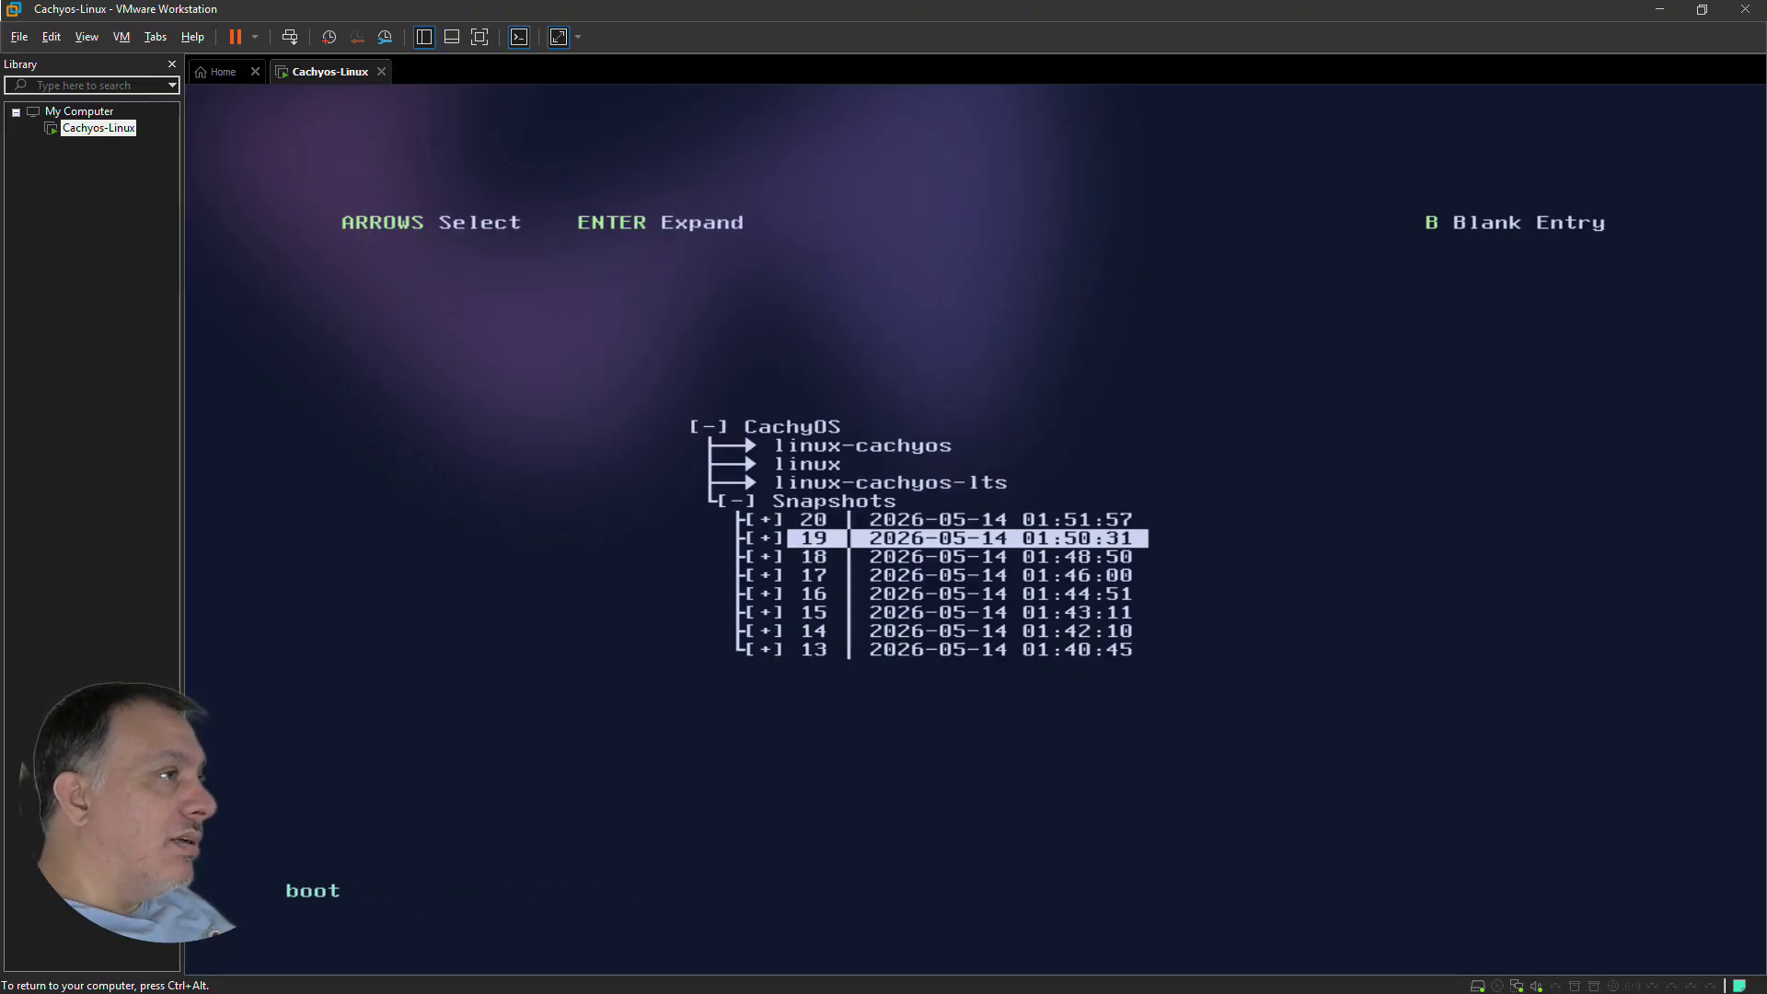
key(Down)
key(Down)
key(Down)
key(Down)
key(Down)
key(Down)
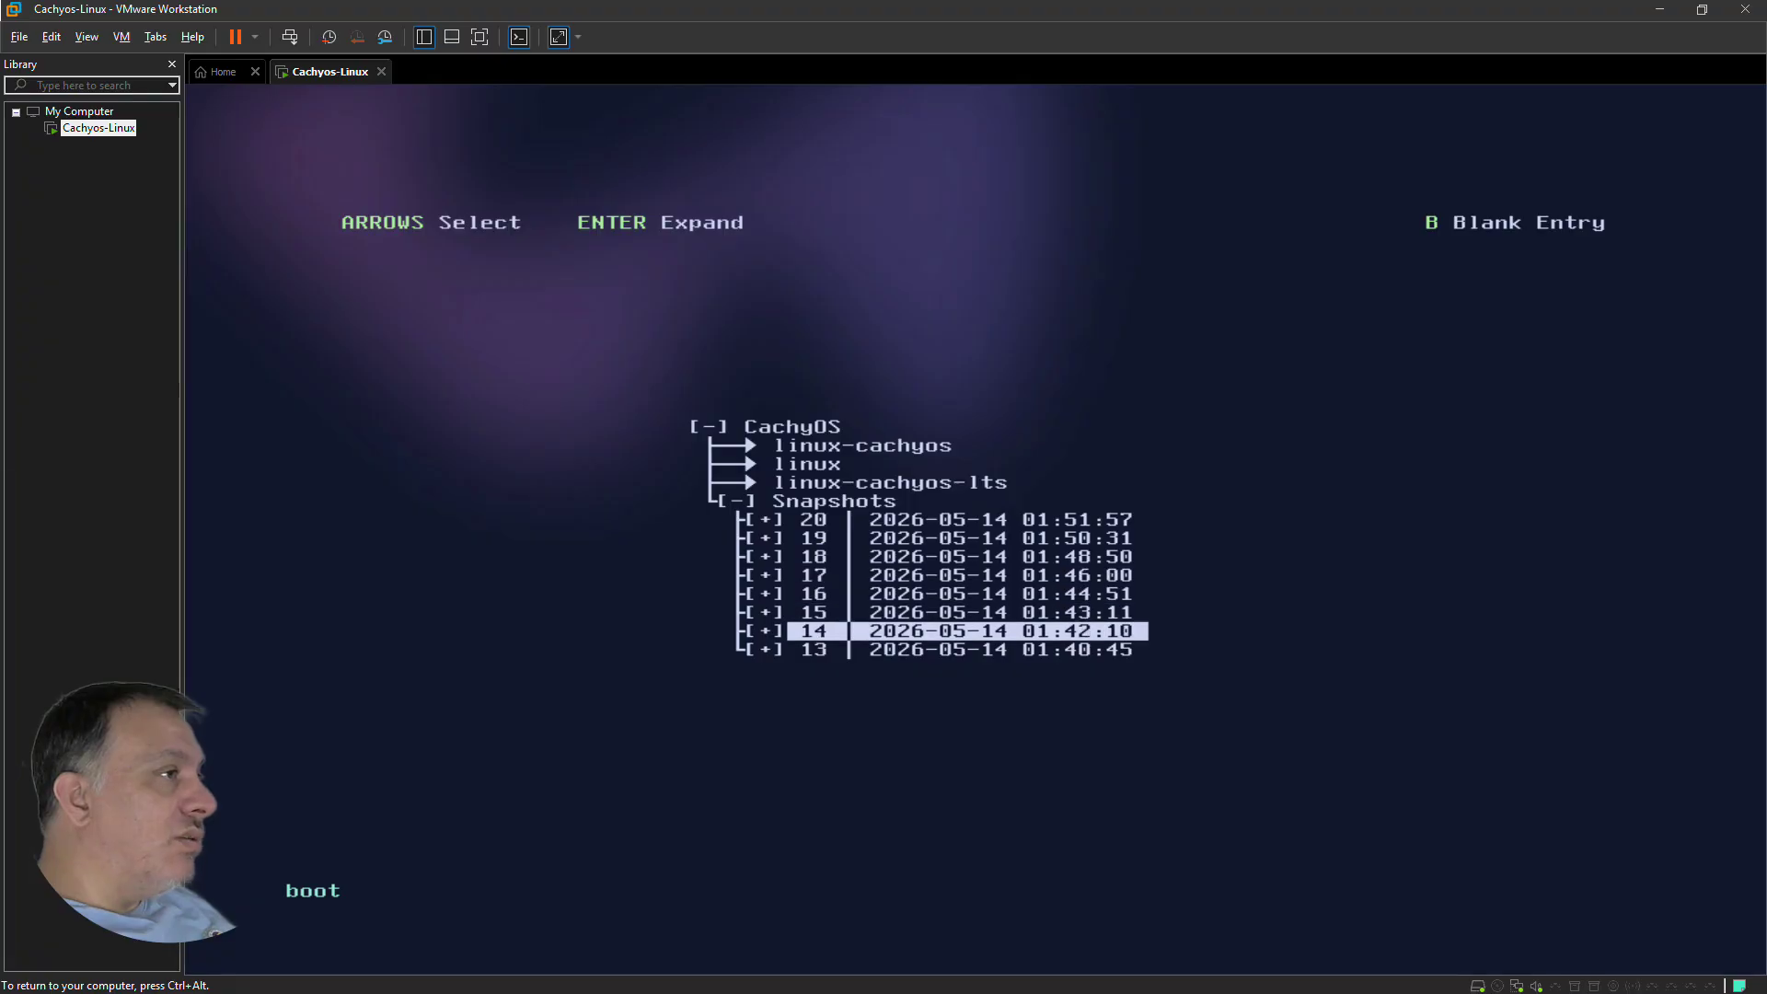
key(Down)
key(Up)
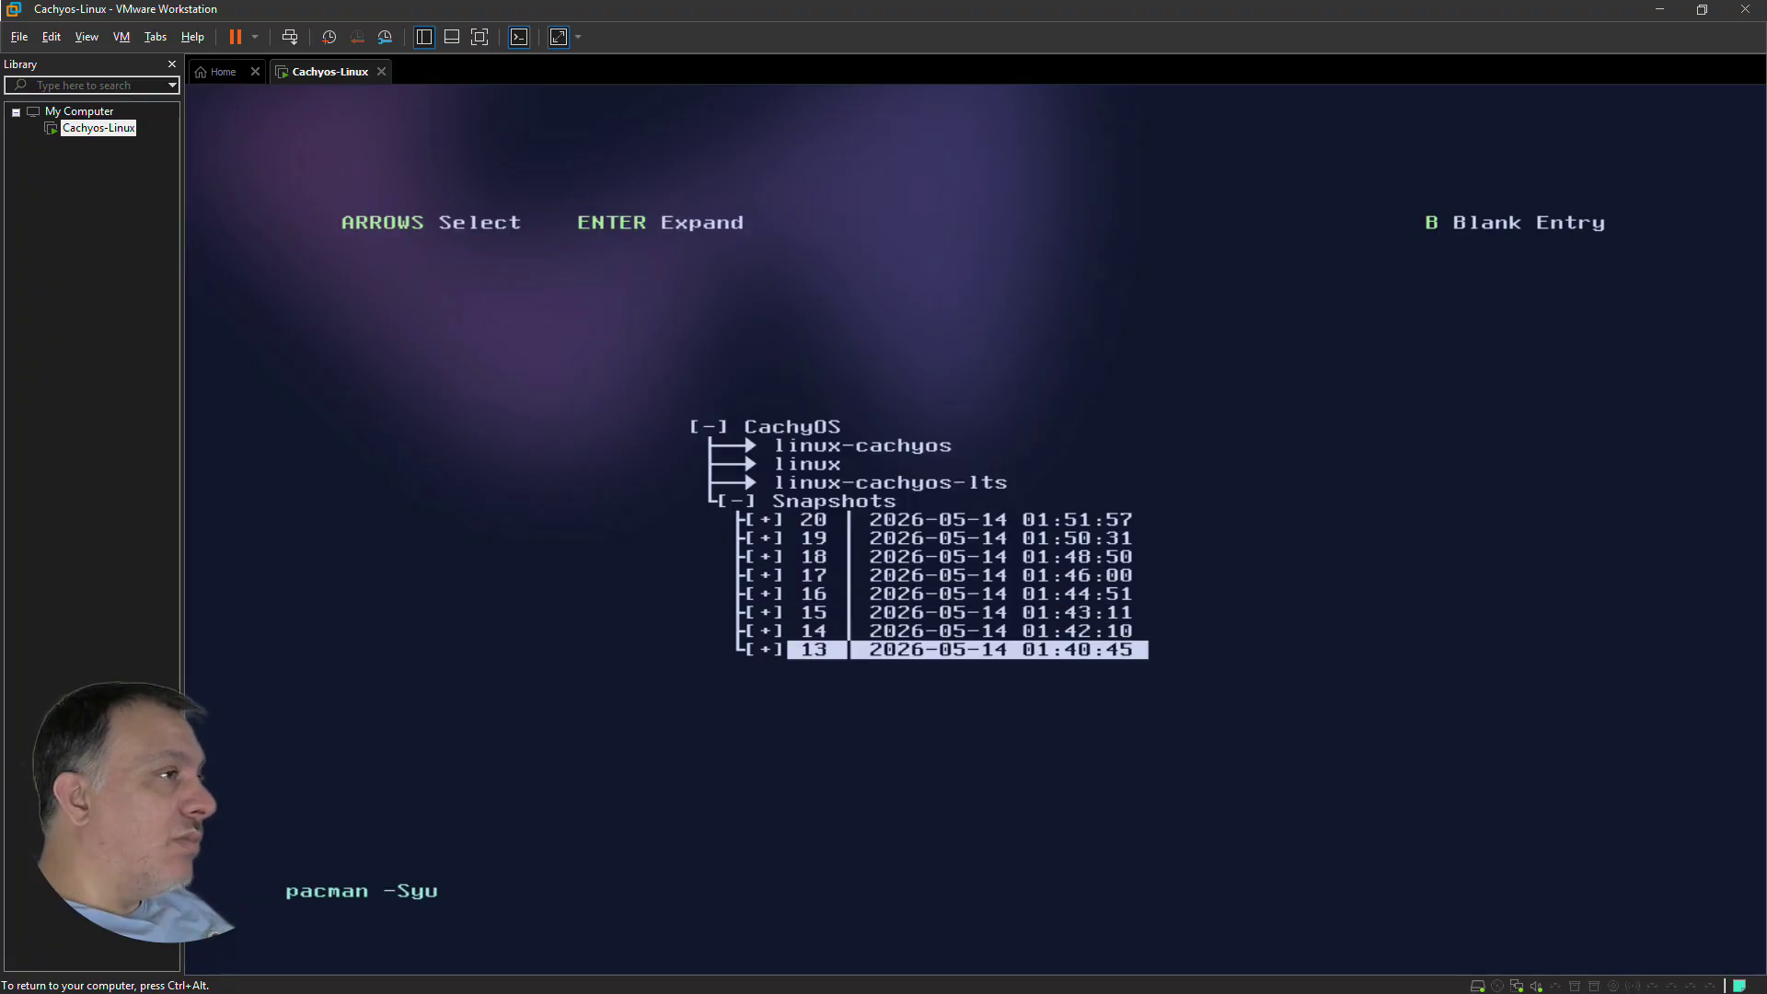
Expand snapshot 14 in the boot menu and select its linux-cachyos entry.
key(Up)
key(Return)
key(Down)
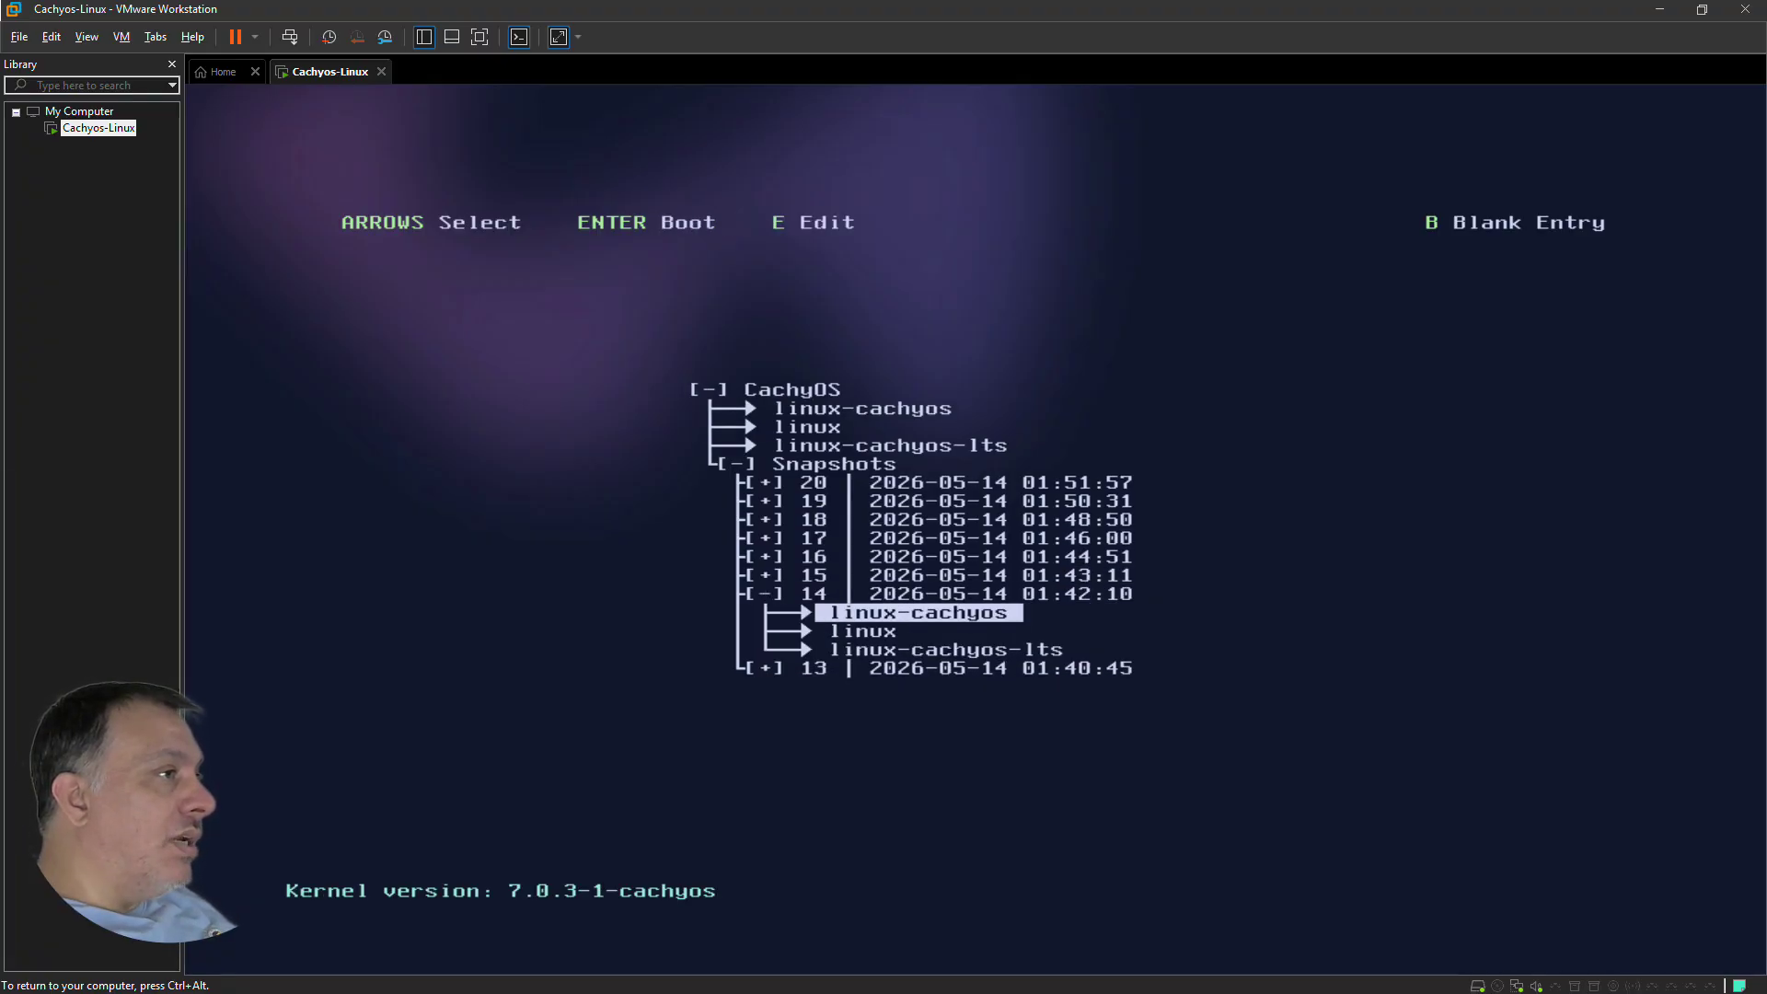